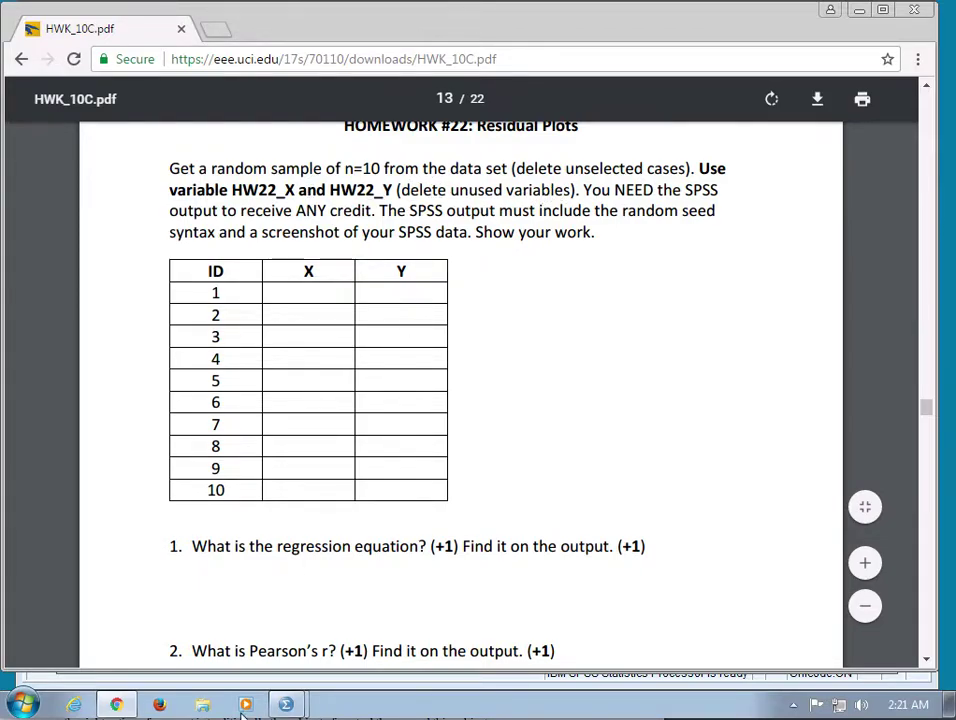
- Bring up the list of open SPSS windows from the taskbar to reach the Data_10C.sav data
click(284, 704)
- In Select Cases, choose a random sample of exactly 10 from the first 1000 cases, deleting unselected cases
click(290, 666)
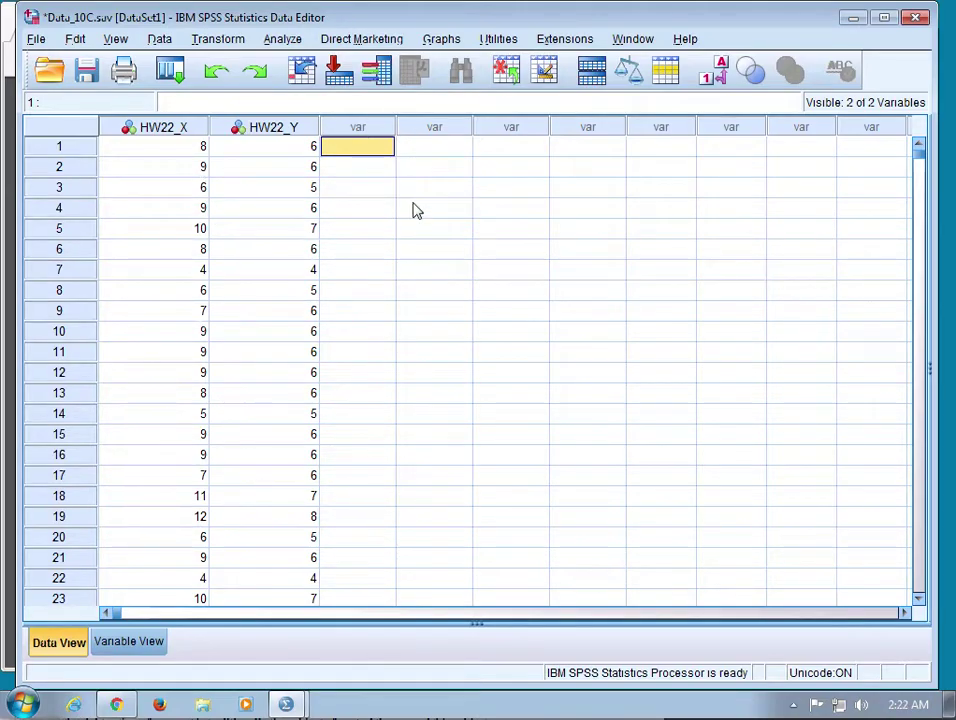
click(160, 40)
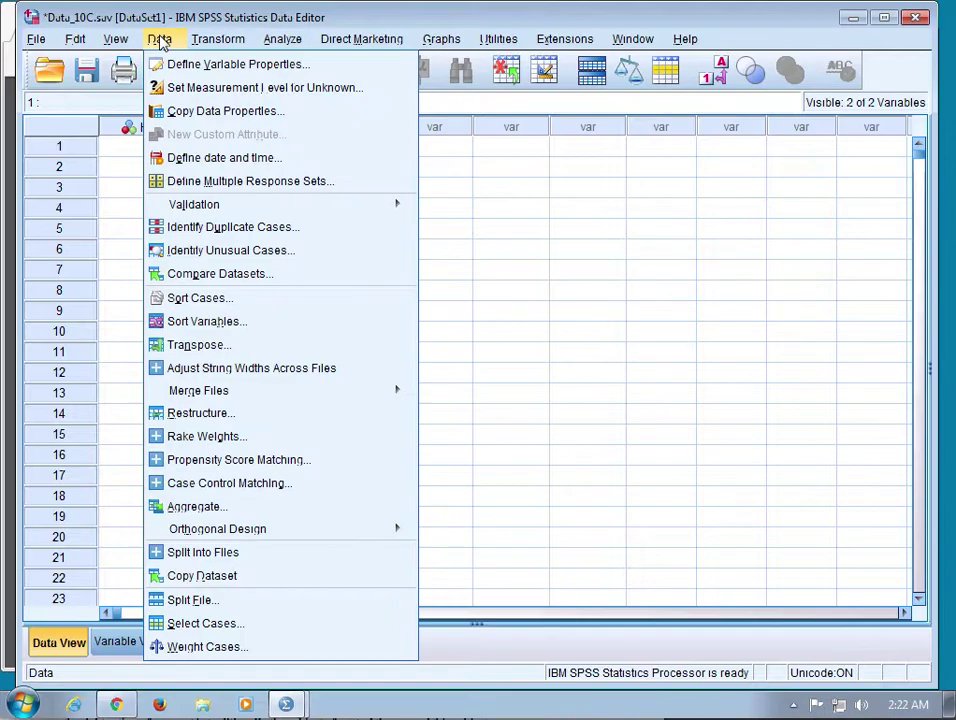
click(205, 623)
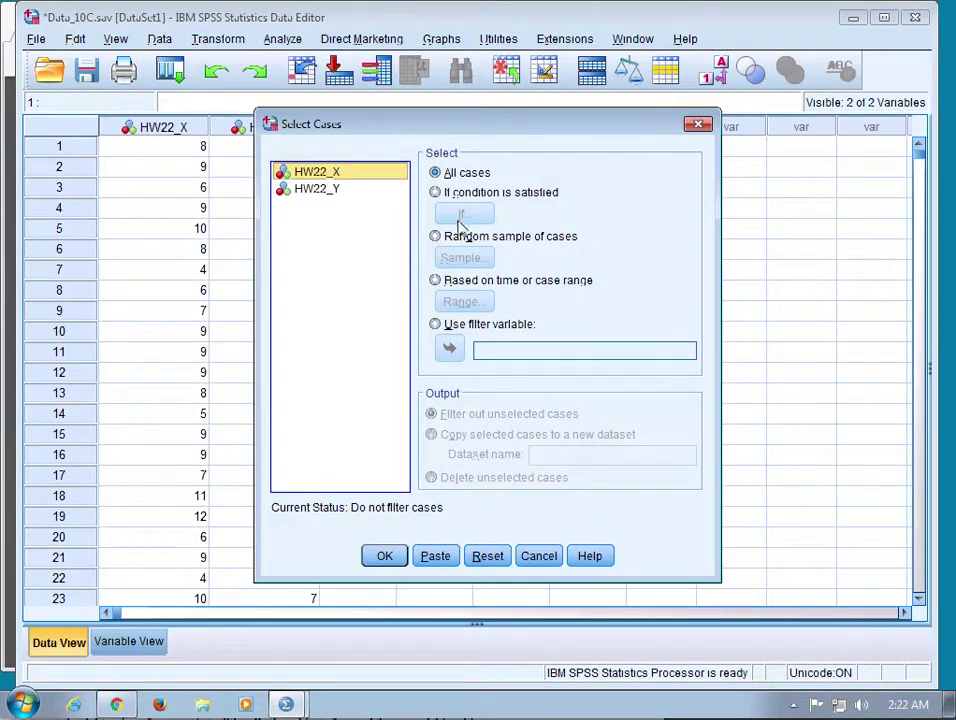
click(435, 236)
click(461, 258)
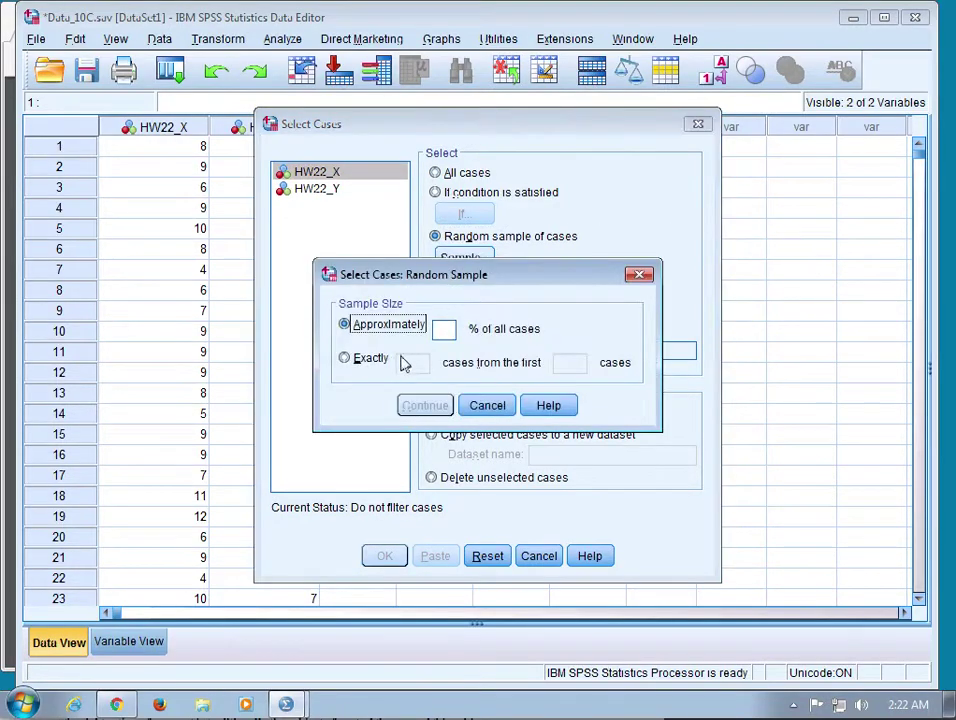
click(350, 358)
click(405, 363)
text(10)
key(Tab)
text(1)
click(410, 405)
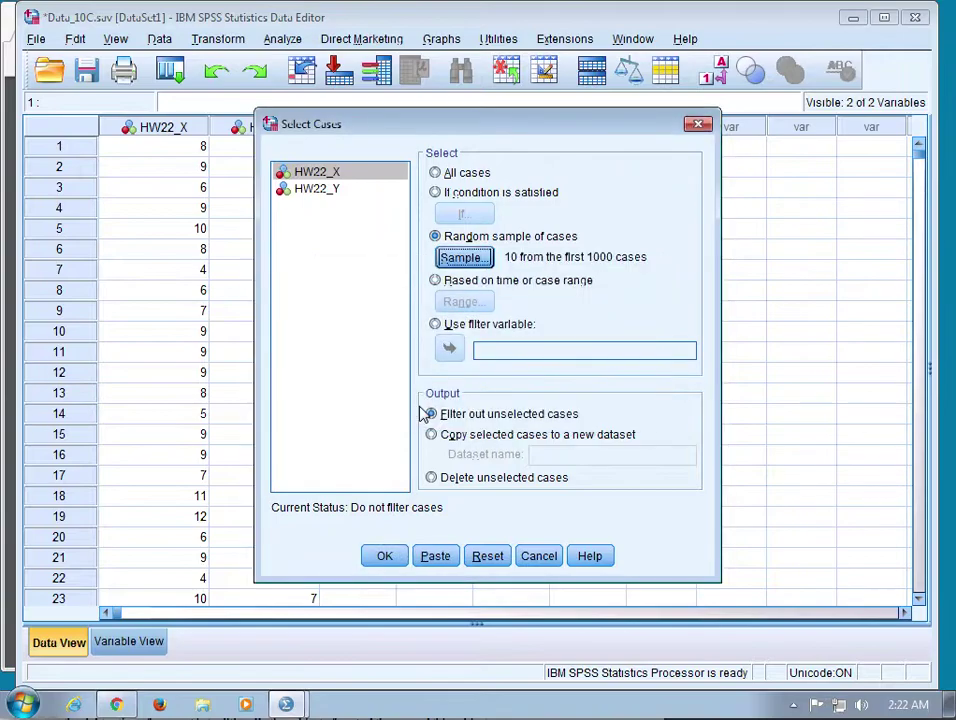
click(438, 480)
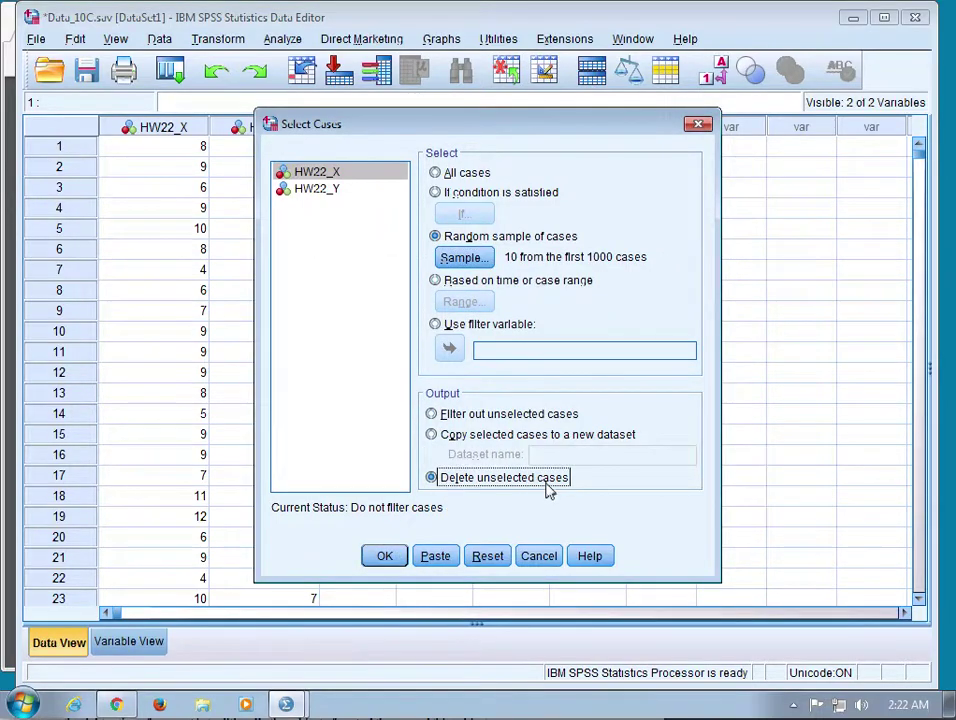
- Run the sampling so only 10 cases remain, then select the ten sampled HW22_X and HW22_Y values
click(384, 558)
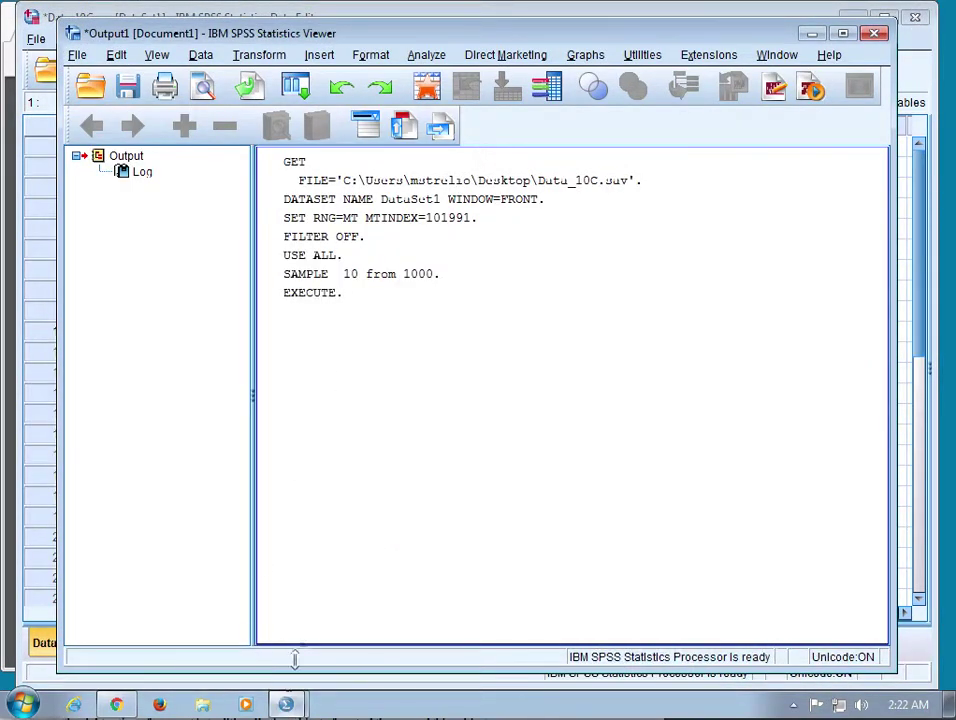
click(651, 13)
drag(59, 150, 64, 333)
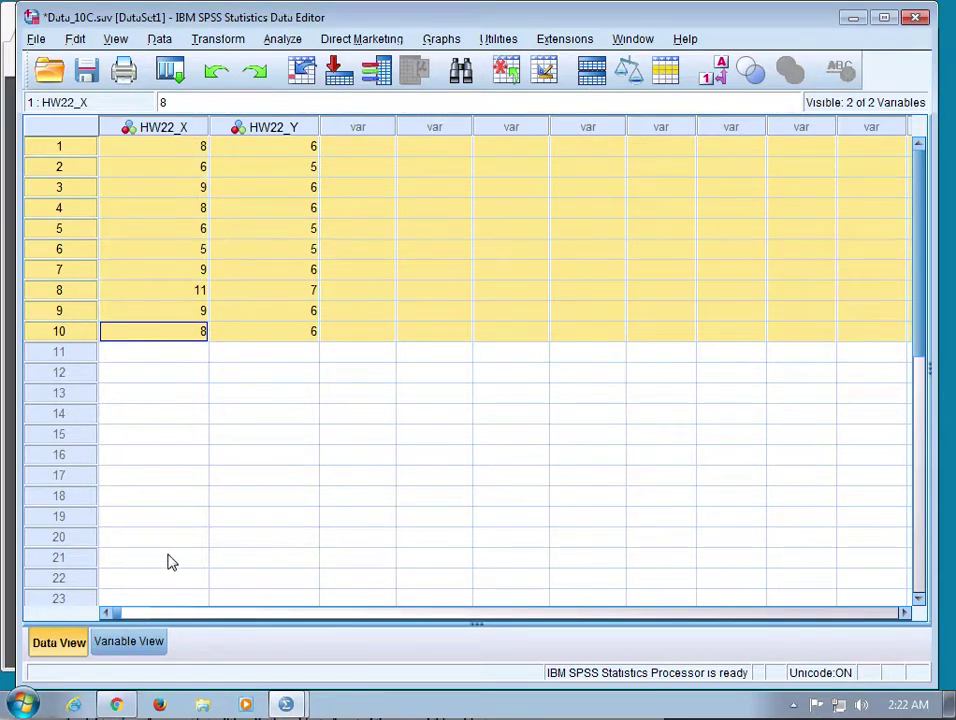
key(Up)
key(Up)
key(Right)
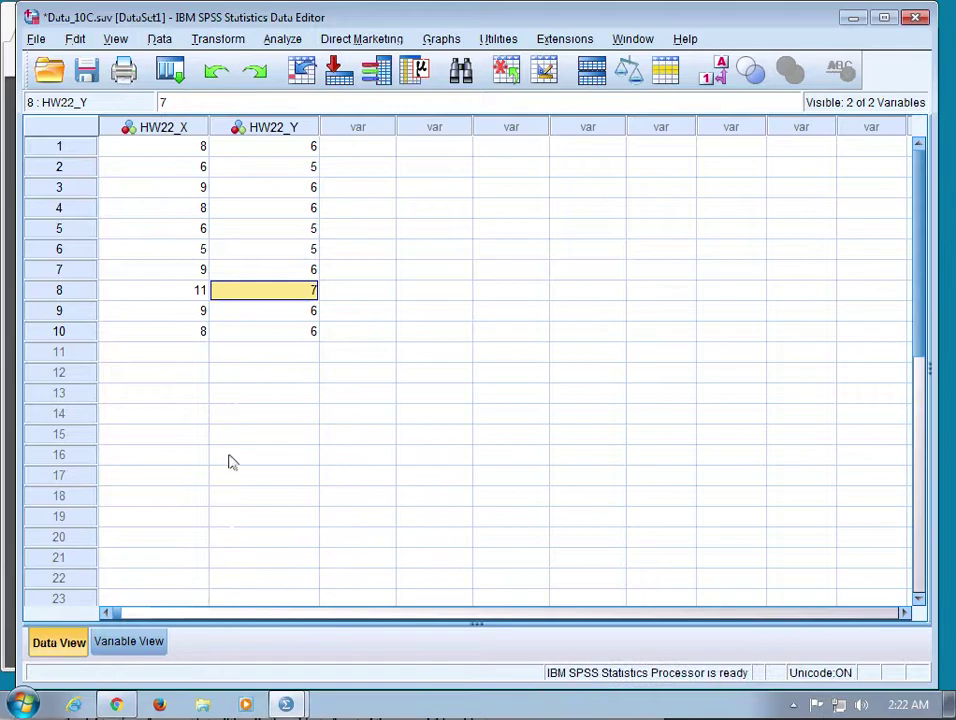
drag(193, 153, 284, 335)
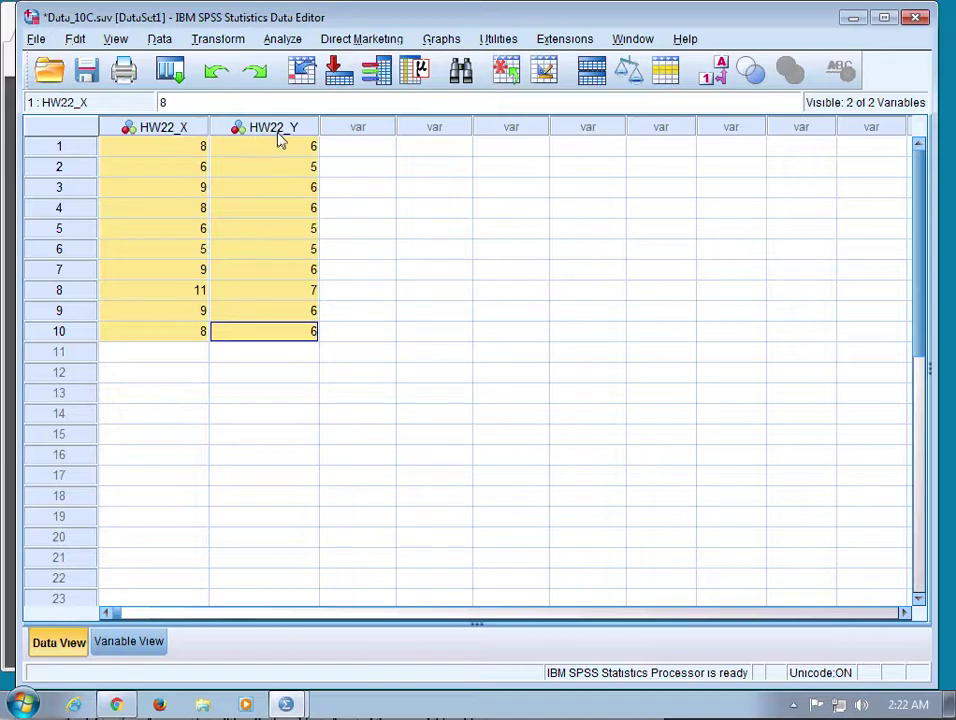
- Highlight the PDF's requirement to include the random seed syntax in the SPSS output, then return to SPSS
click(112, 703)
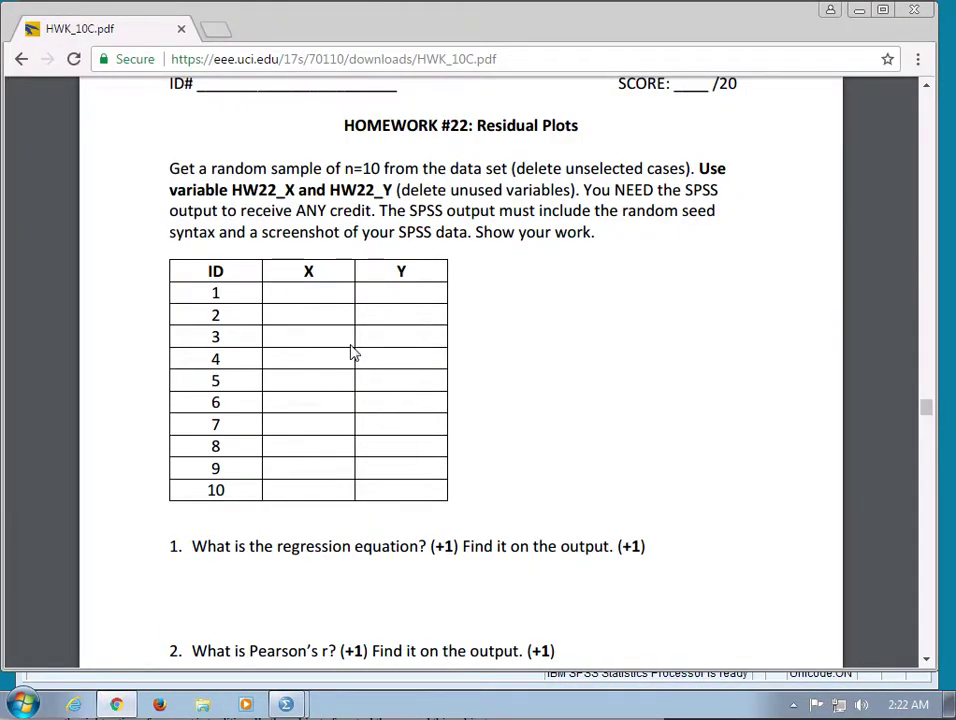
drag(585, 195, 212, 226)
click(373, 218)
click(284, 705)
- Check the SET RNG=MT MTINDEX=101991 and SAMPLE 10 from 1000 log in the Output Viewer, then return to the PDF
click(294, 640)
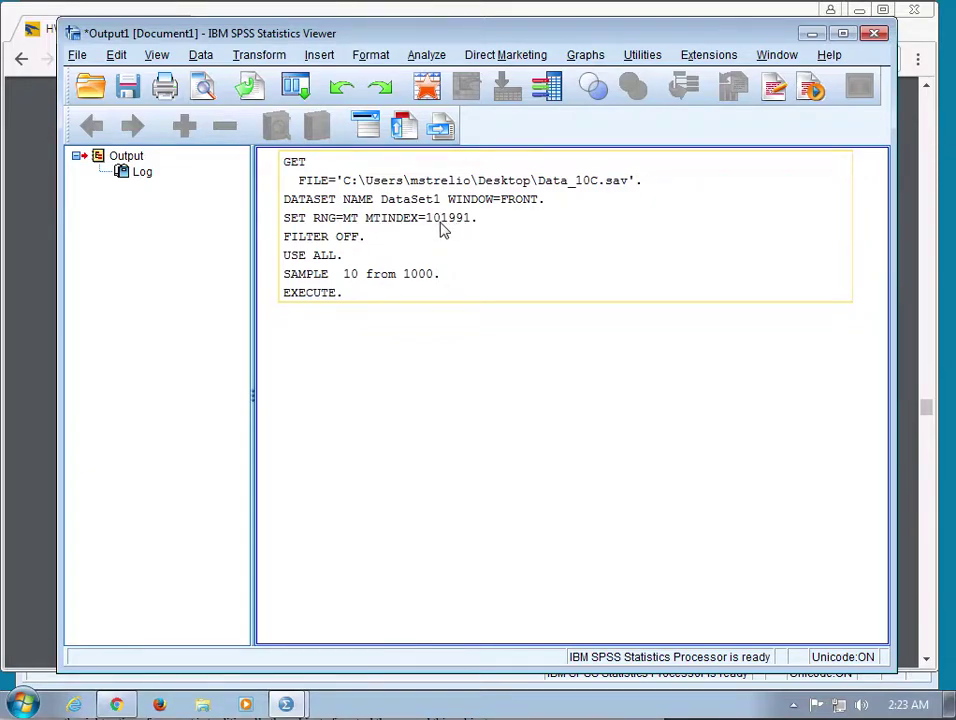
click(43, 239)
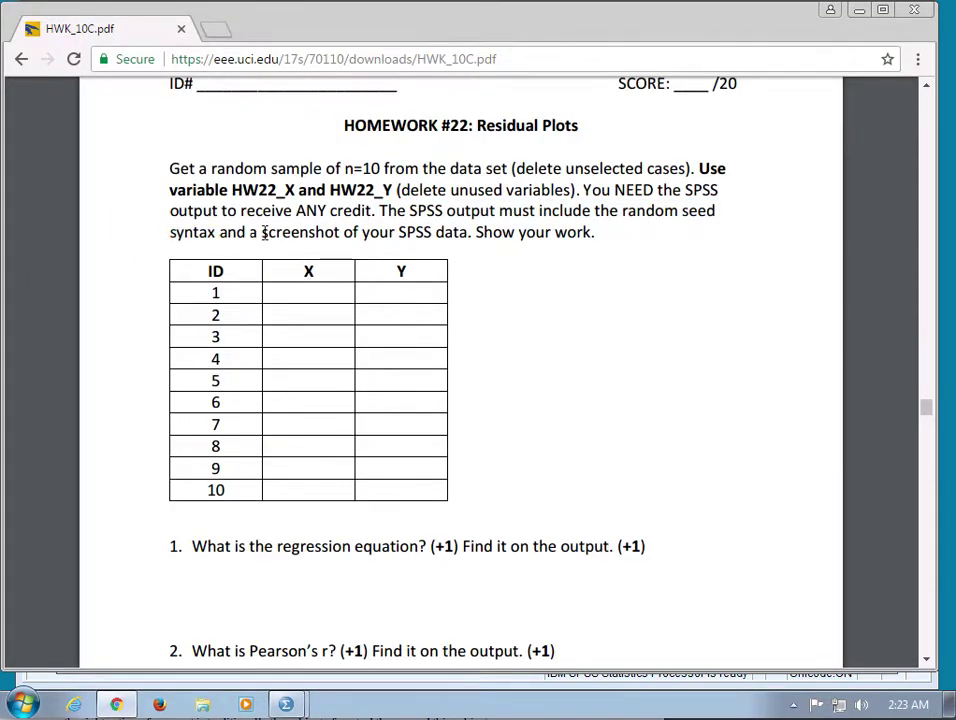
- Highlight the 'screenshot of your SPSS data' and 'Show your work' instructions in the homework PDF
drag(262, 232, 463, 230)
click(424, 270)
drag(476, 232, 594, 234)
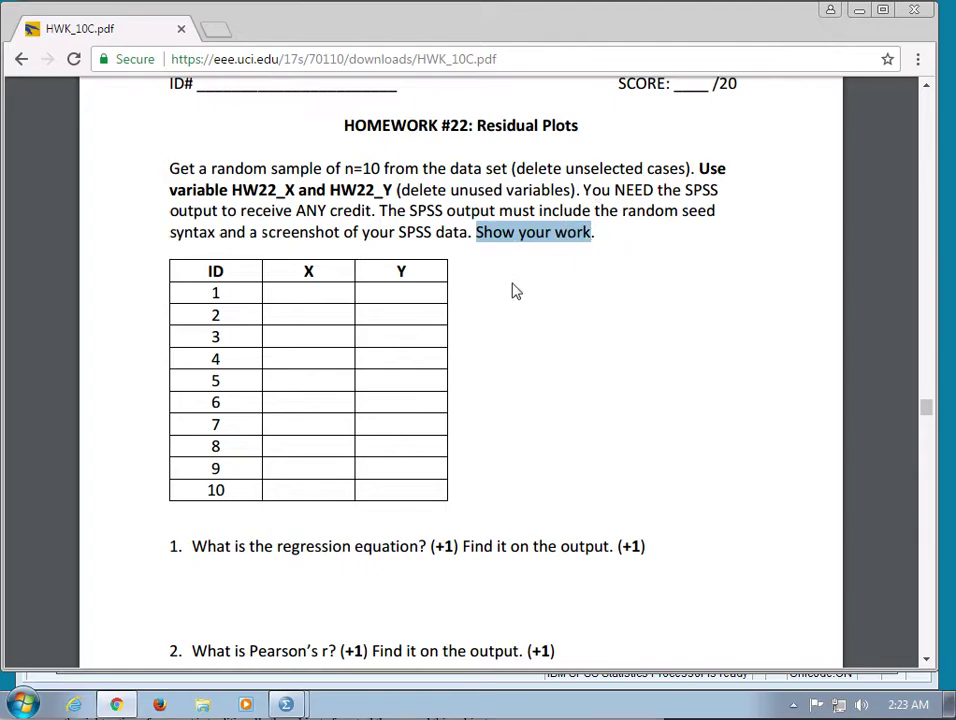
click(646, 421)
drag(929, 405, 932, 420)
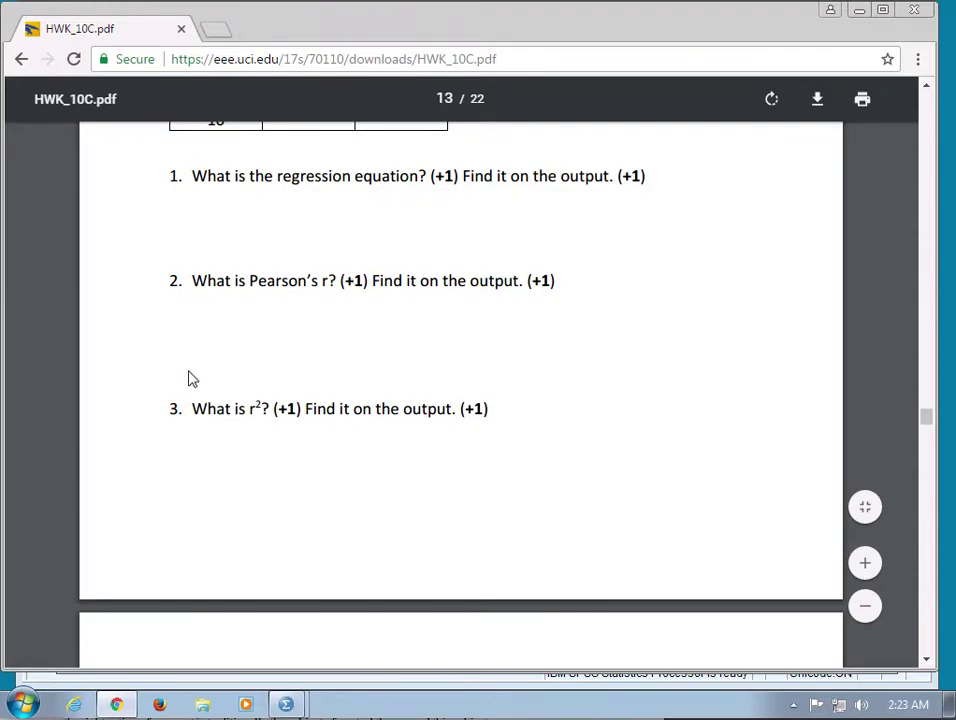
- Run Linear Regression with HW22_Y dependent, HW22_X independent, and unstandardized residuals saved
mouse_move(285, 703)
click(295, 671)
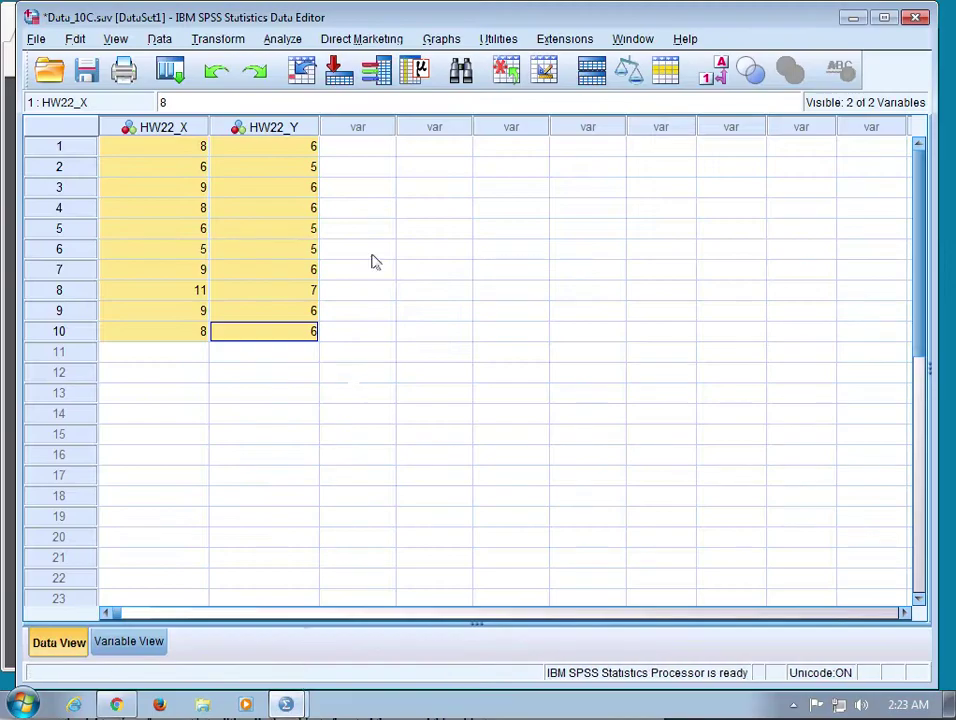
click(284, 40)
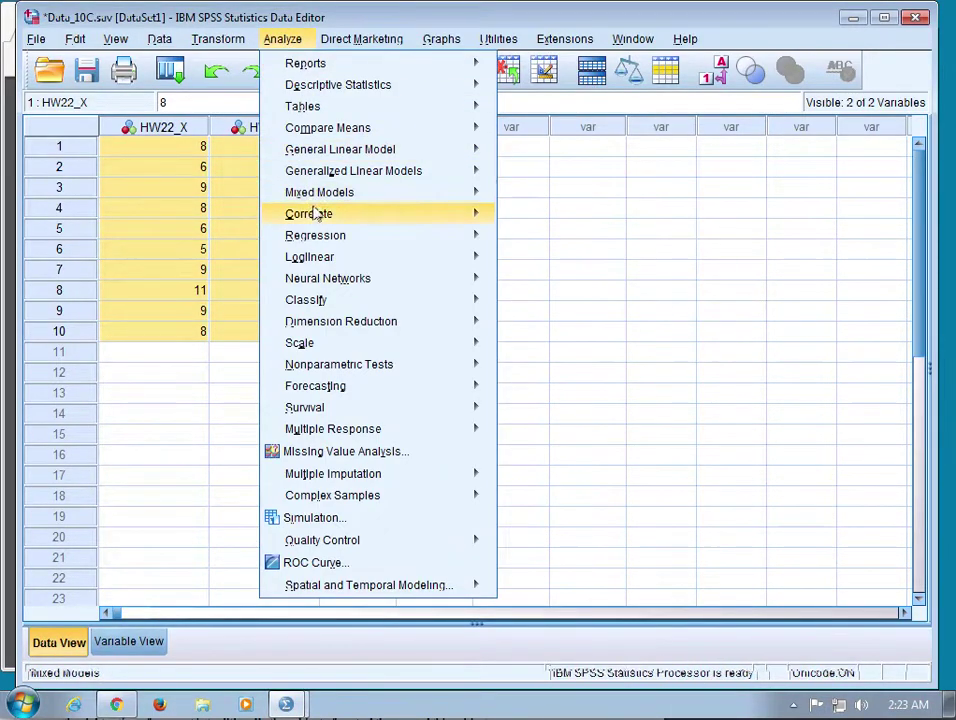
mouse_move(370, 237)
click(531, 261)
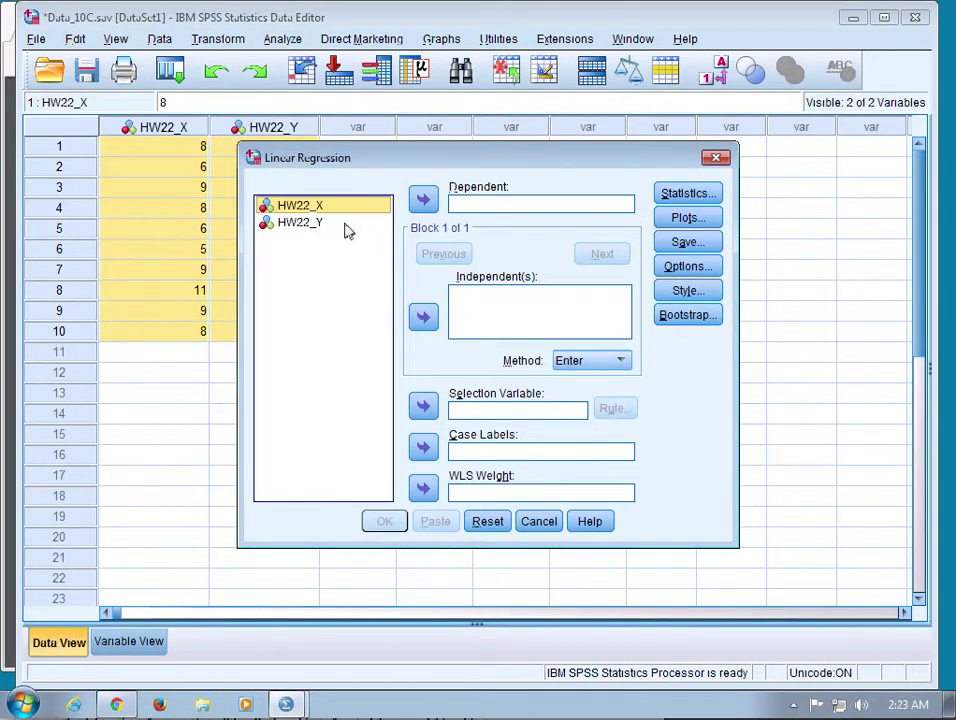
click(338, 231)
click(423, 199)
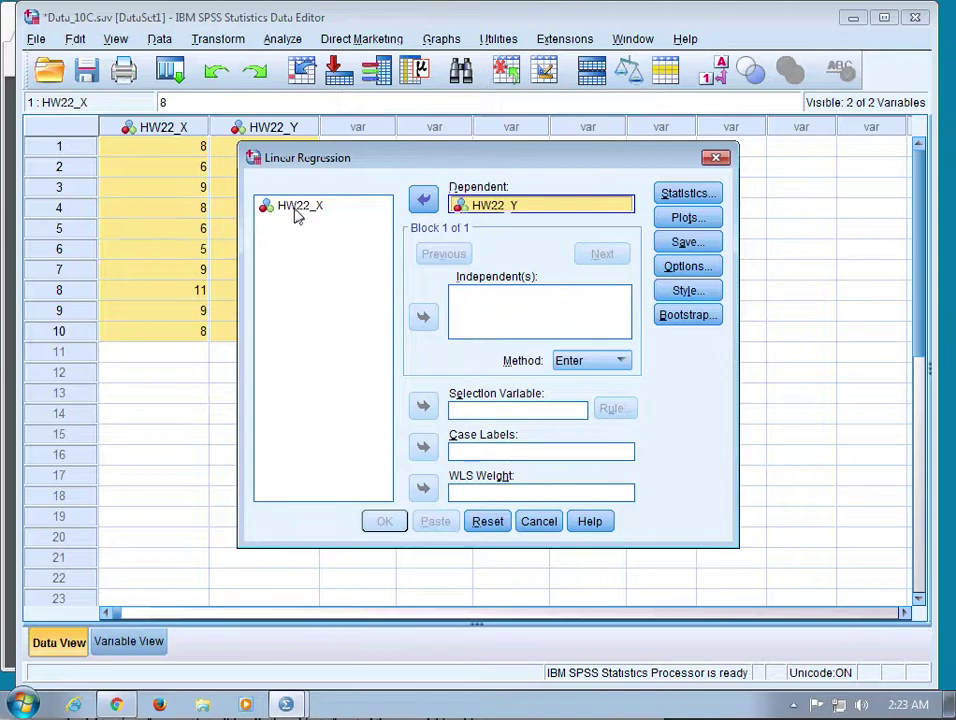
click(423, 316)
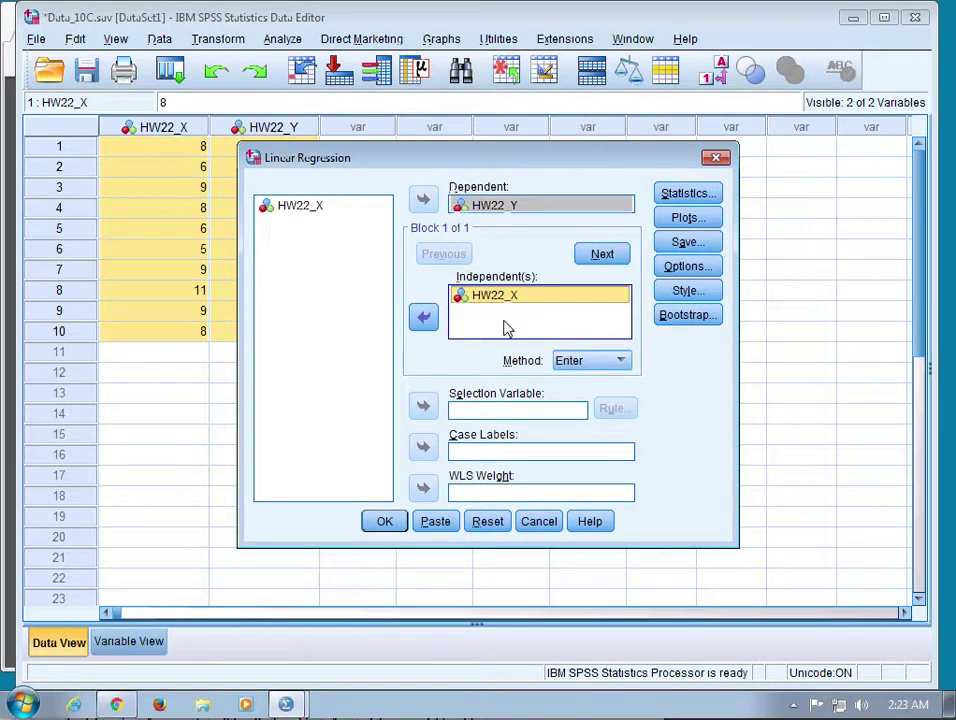
click(690, 243)
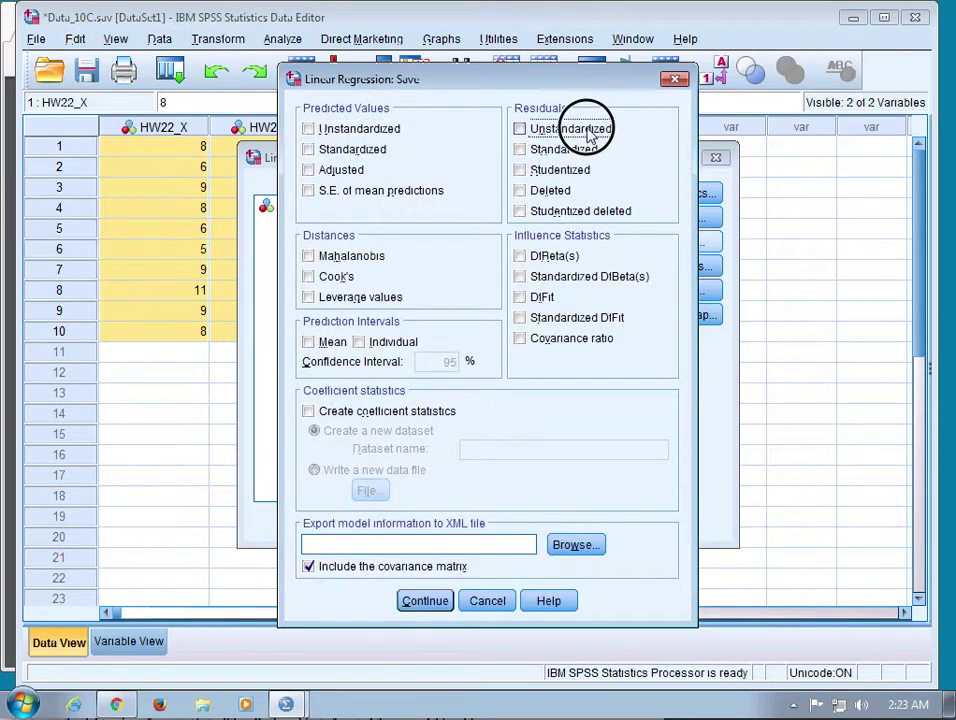
click(589, 133)
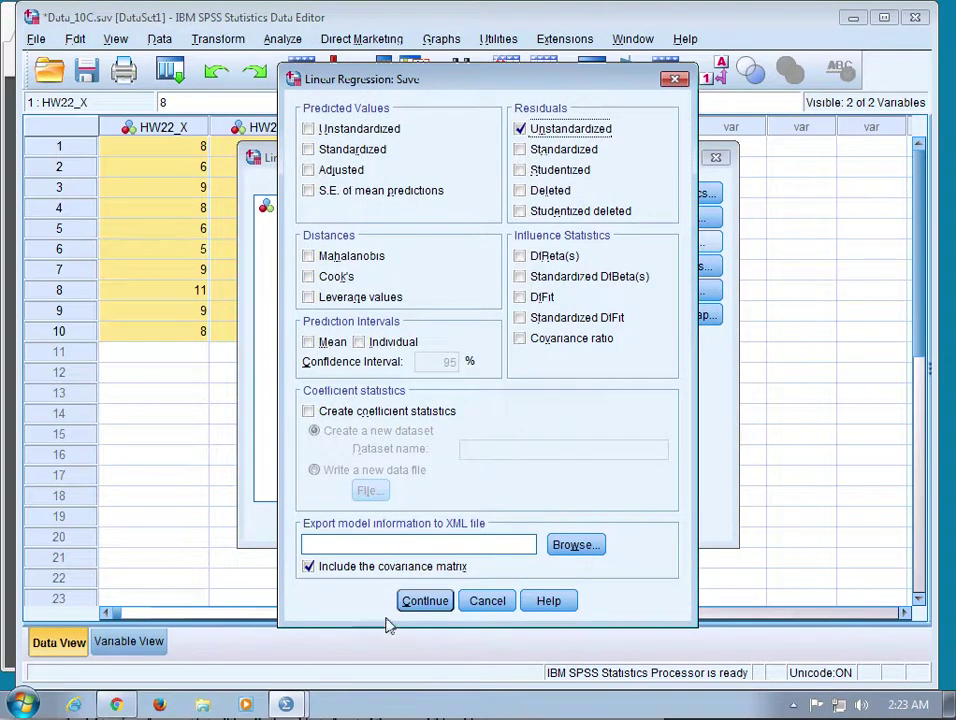
click(427, 602)
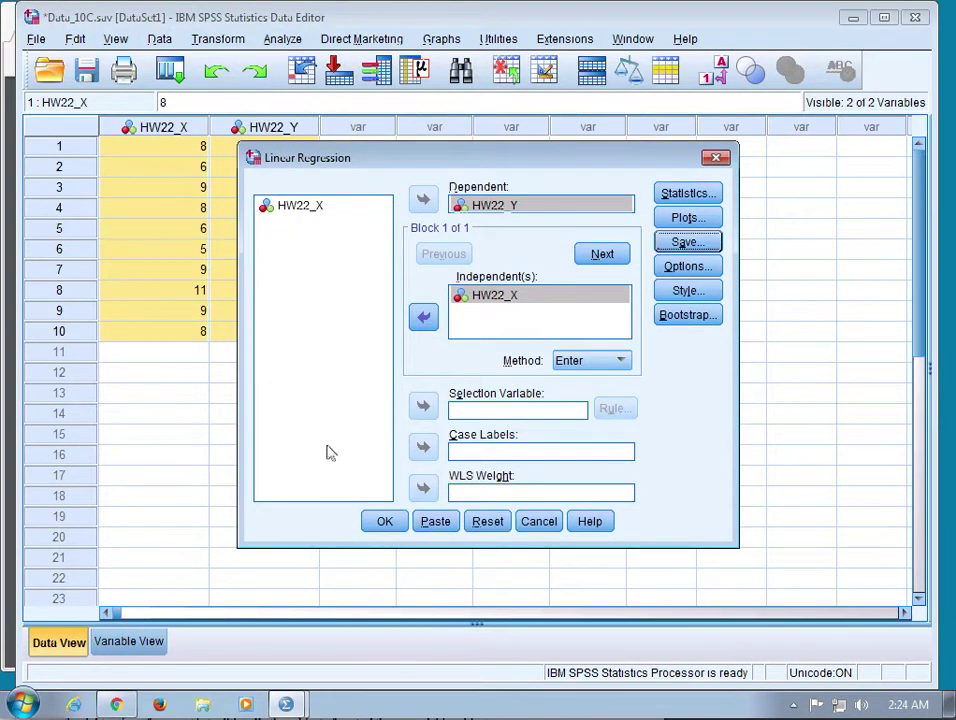
drag(391, 527, 322, 347)
click(397, 521)
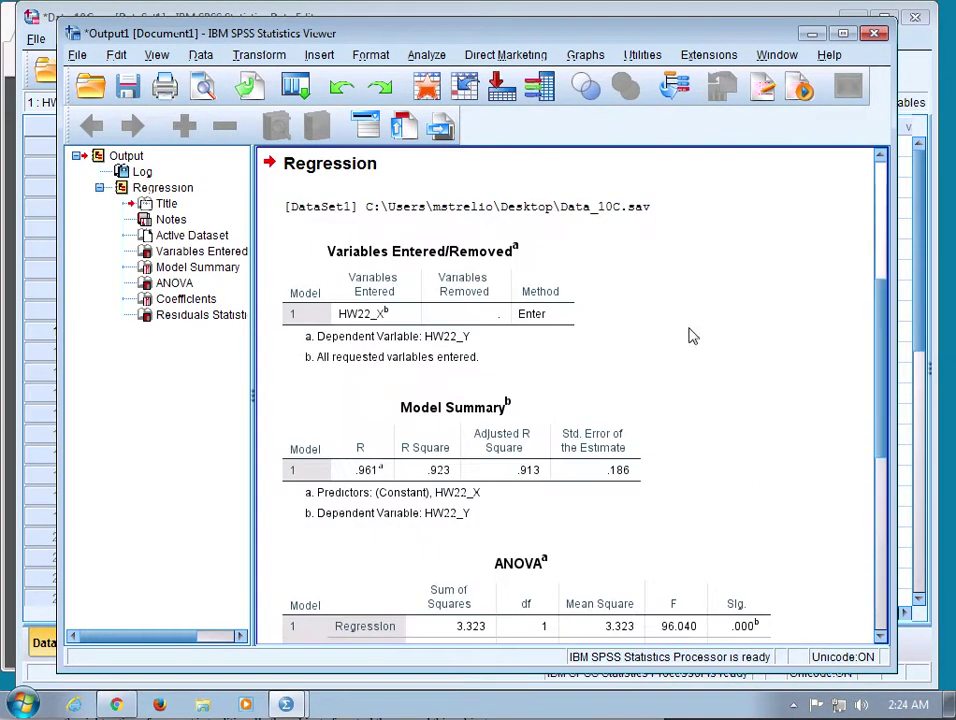
scroll(688, 336, down, 2)
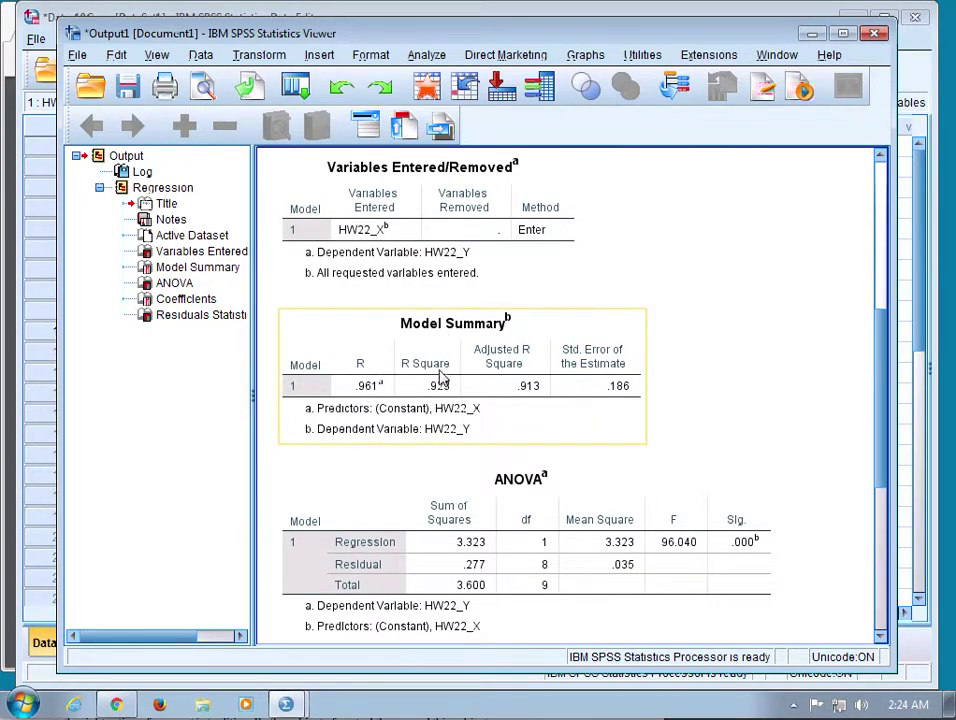
drag(877, 390, 871, 506)
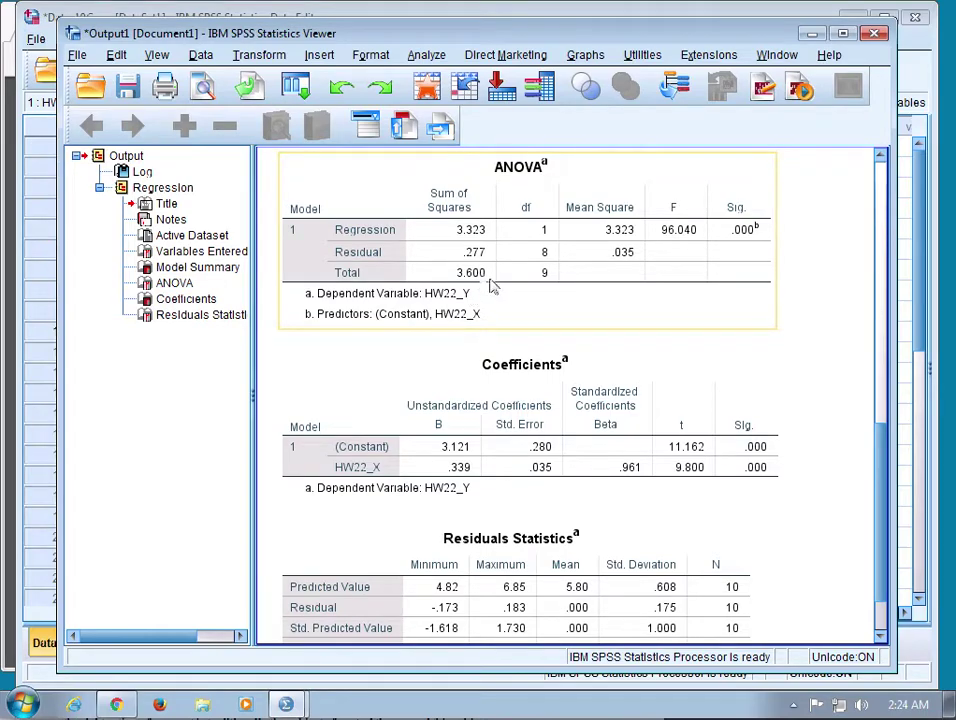
click(880, 488)
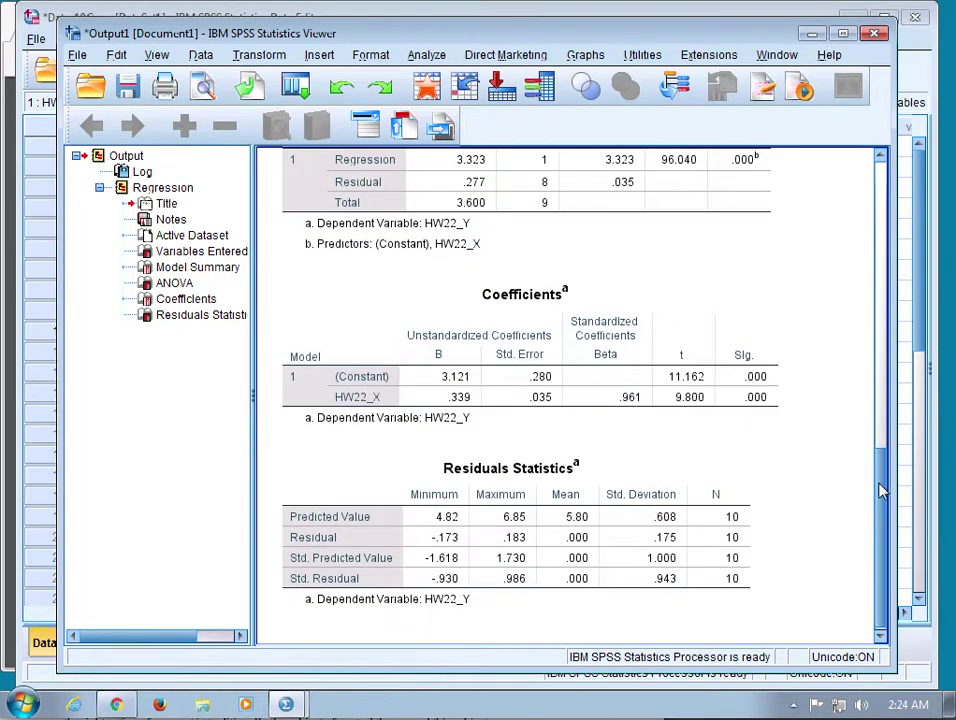
click(532, 294)
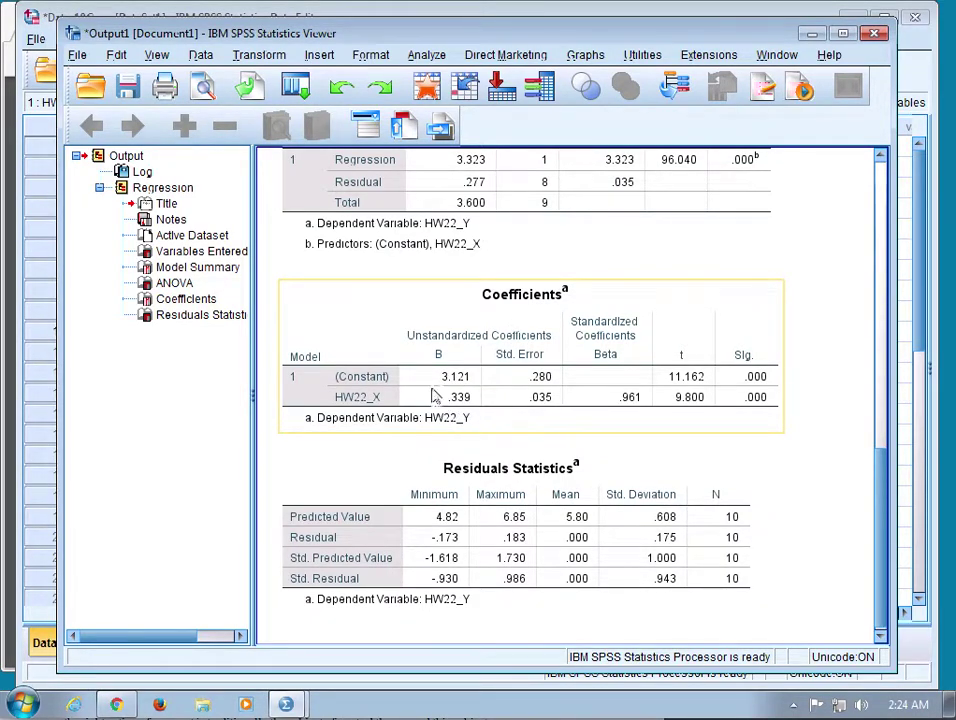
click(340, 468)
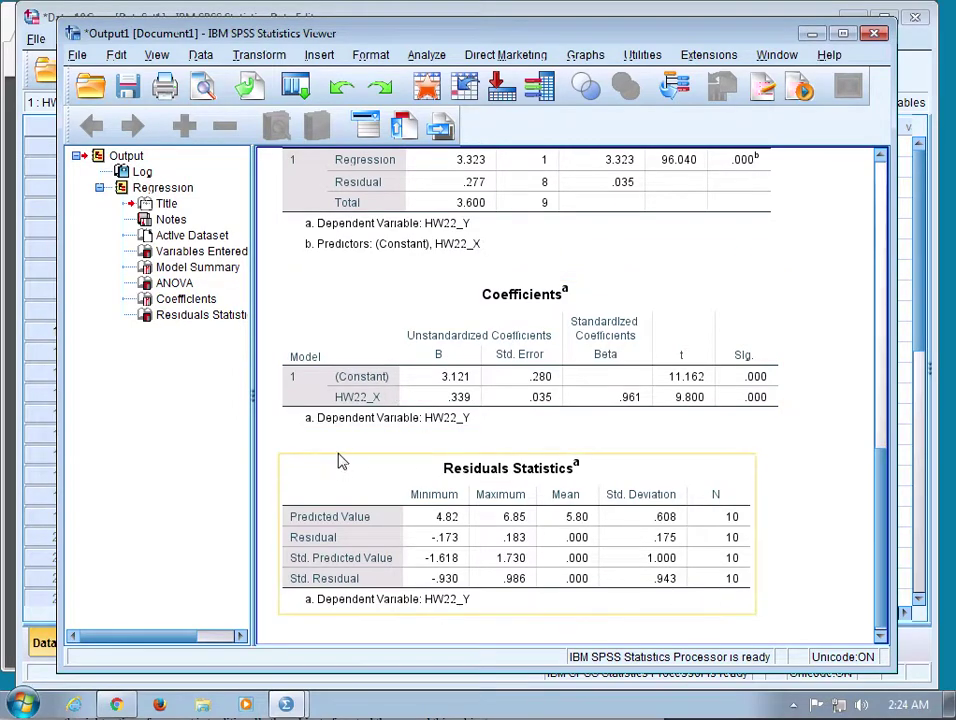
click(340, 457)
click(286, 452)
click(316, 455)
click(455, 459)
click(446, 397)
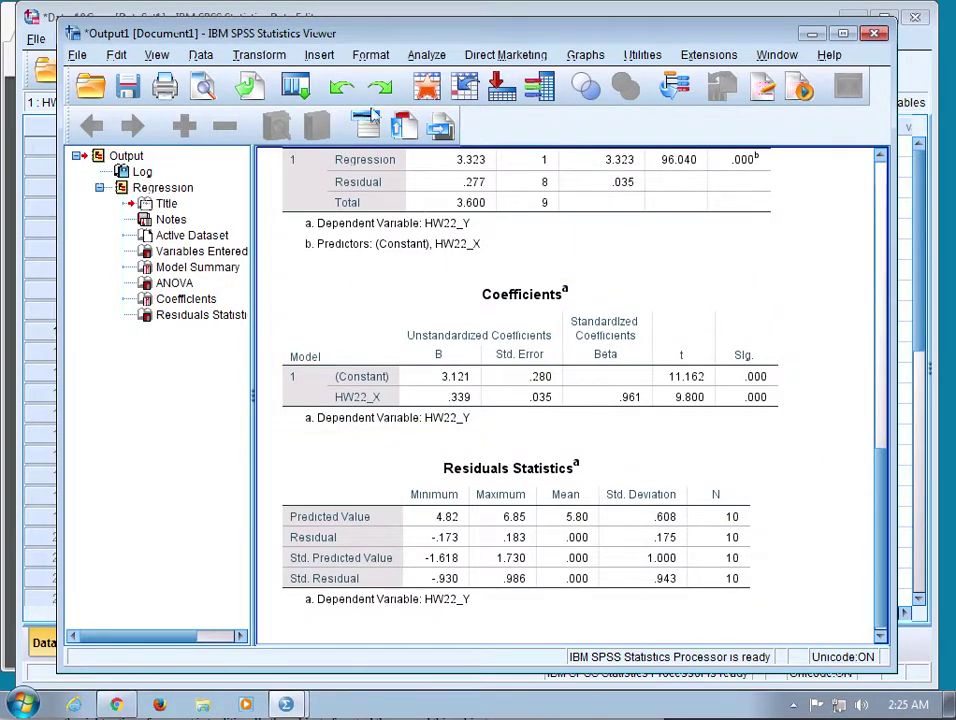
scroll(614, 380, down, 1)
click(384, 450)
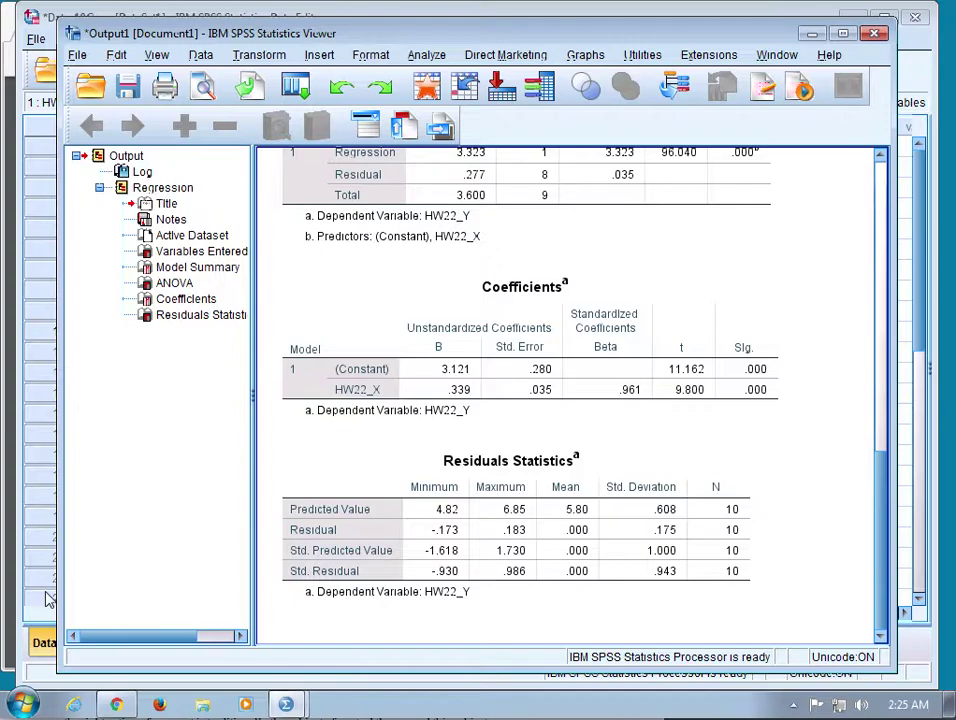
- Highlight question 1's regression equation prompt and its 'Find it on the output' note in HWK_10C.pdf
click(116, 705)
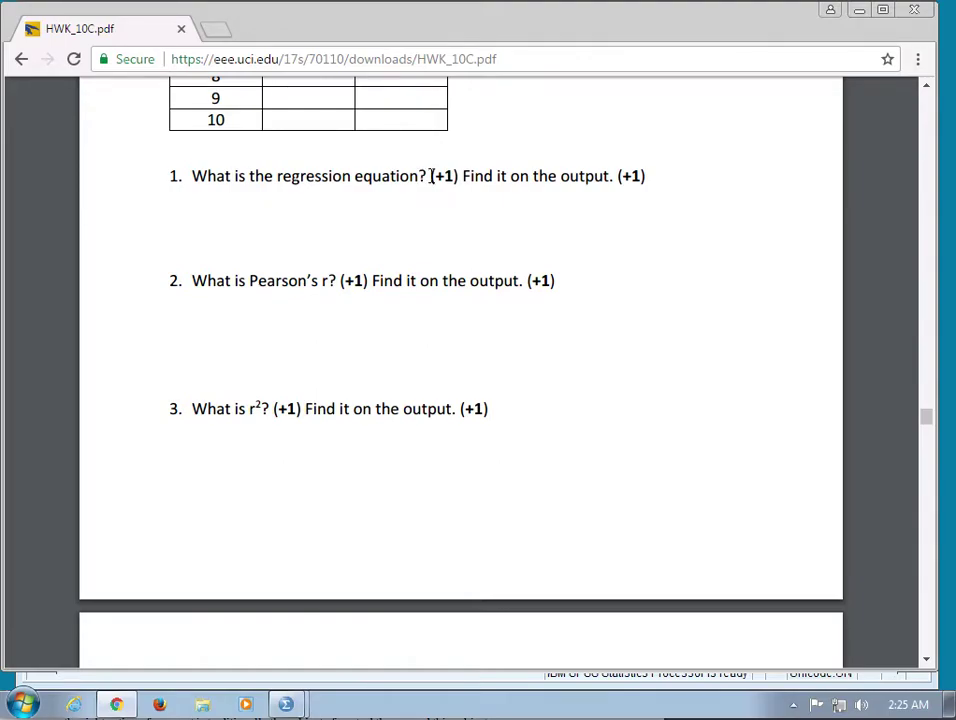
drag(459, 176, 179, 196)
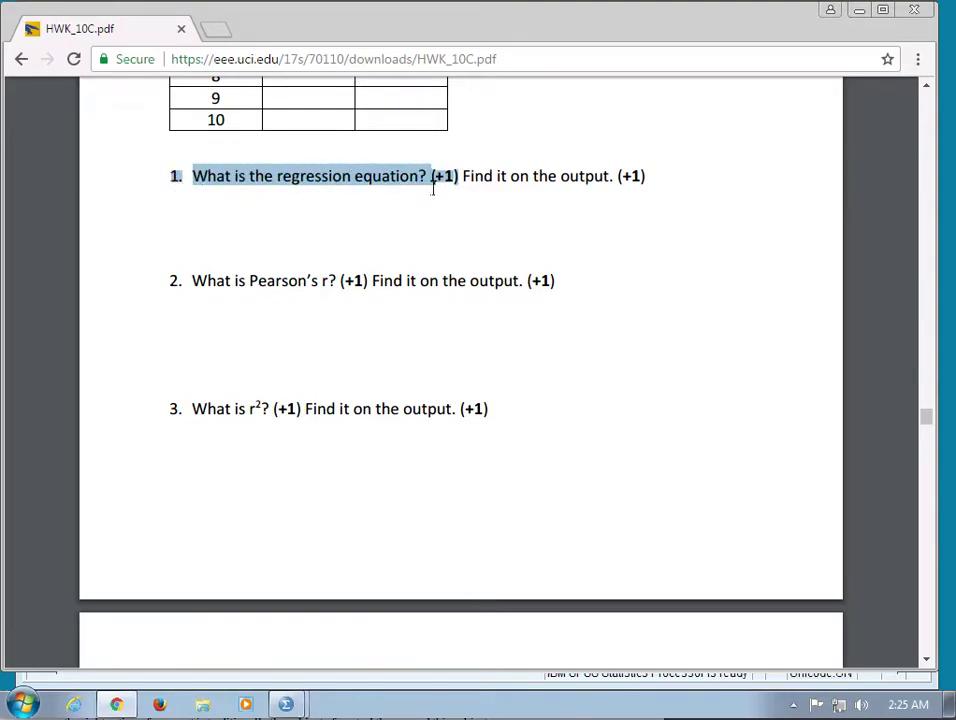
drag(463, 177, 652, 175)
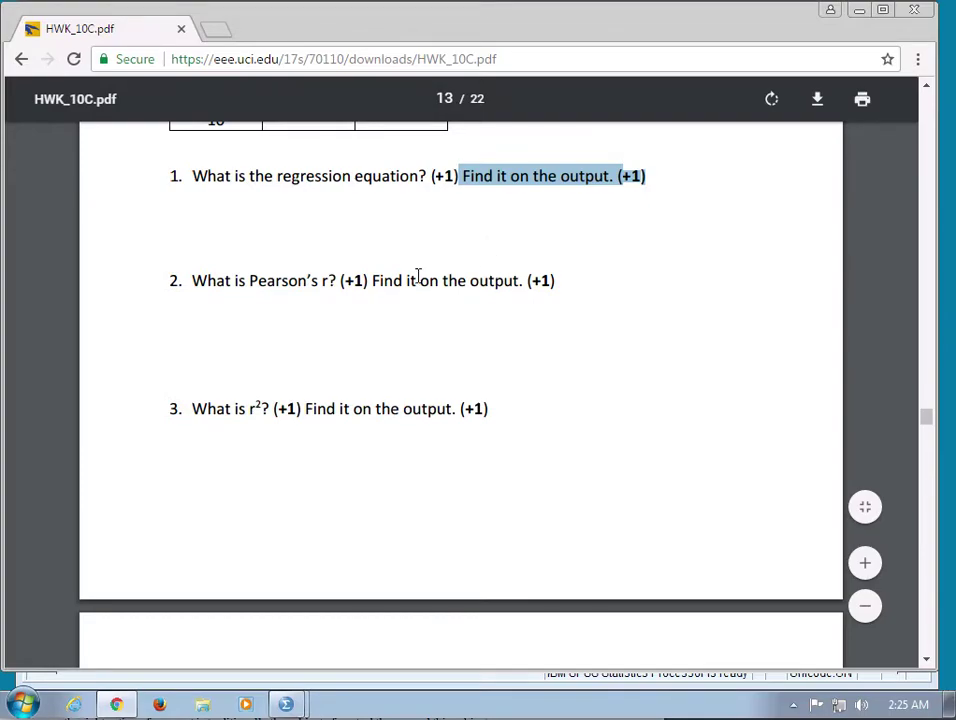
click(428, 284)
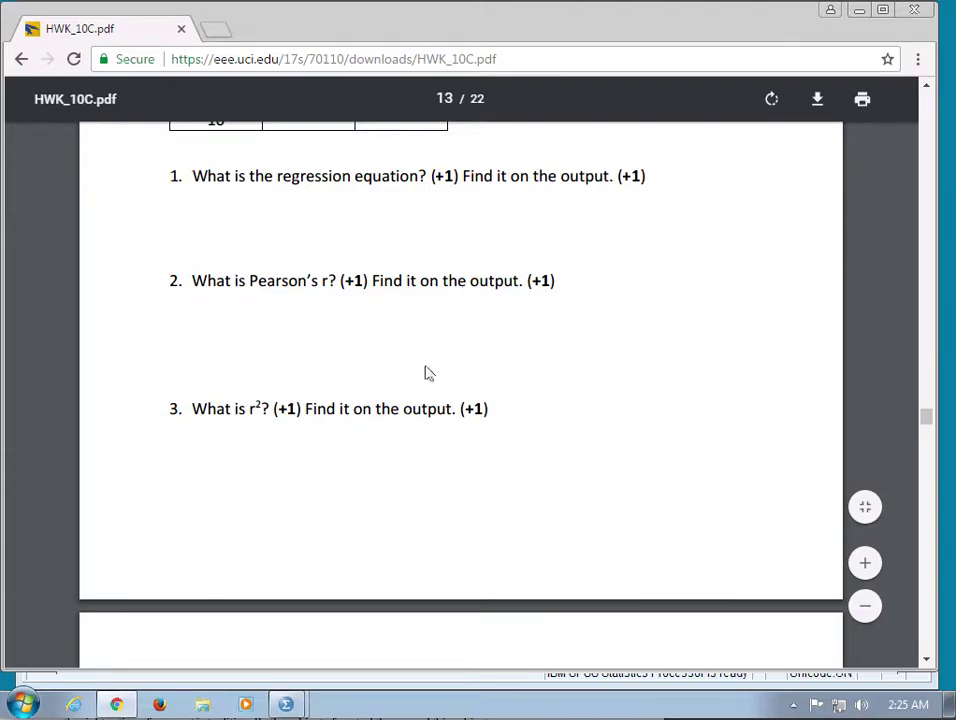
- Scroll down to question 4's scatterplot task and the predicted-Y and residuals table
scroll(629, 442, down, 3)
scroll(629, 442, down, 5)
scroll(785, 394, down, 1)
scroll(922, 88, up, 2)
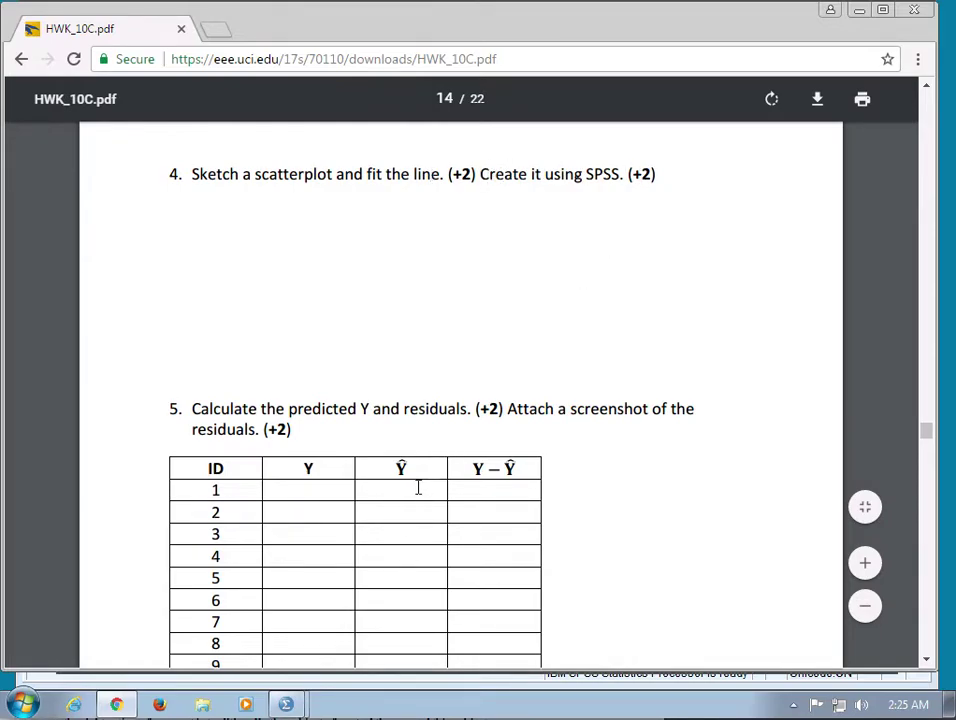
- Create a simple scatterplot with HW22_Y on the Y axis and HW22_X on the X axis
click(287, 704)
click(292, 670)
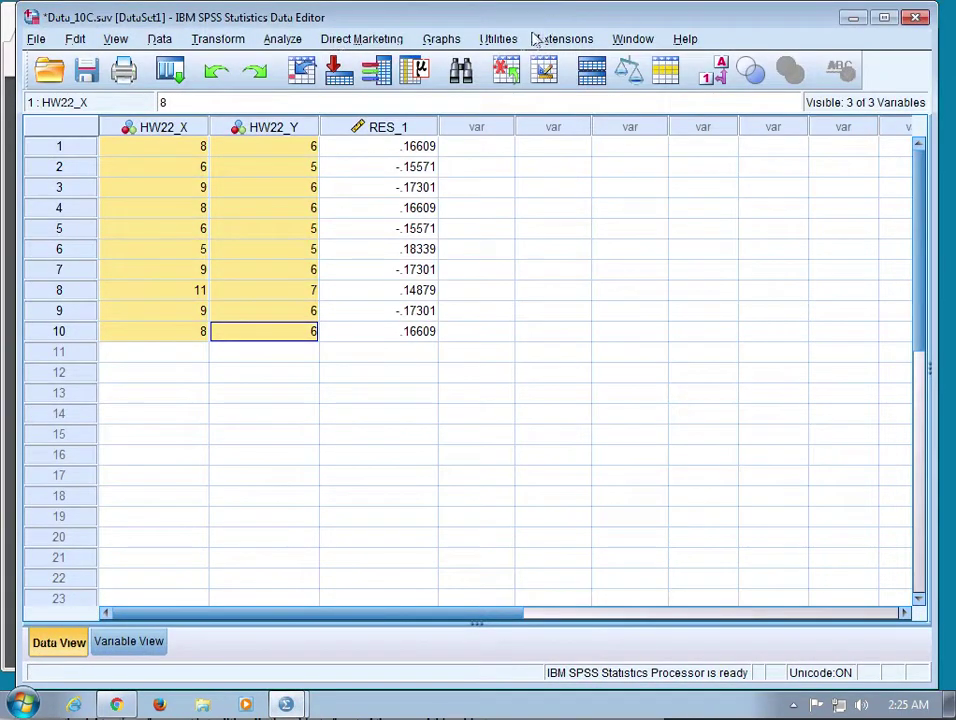
click(442, 40)
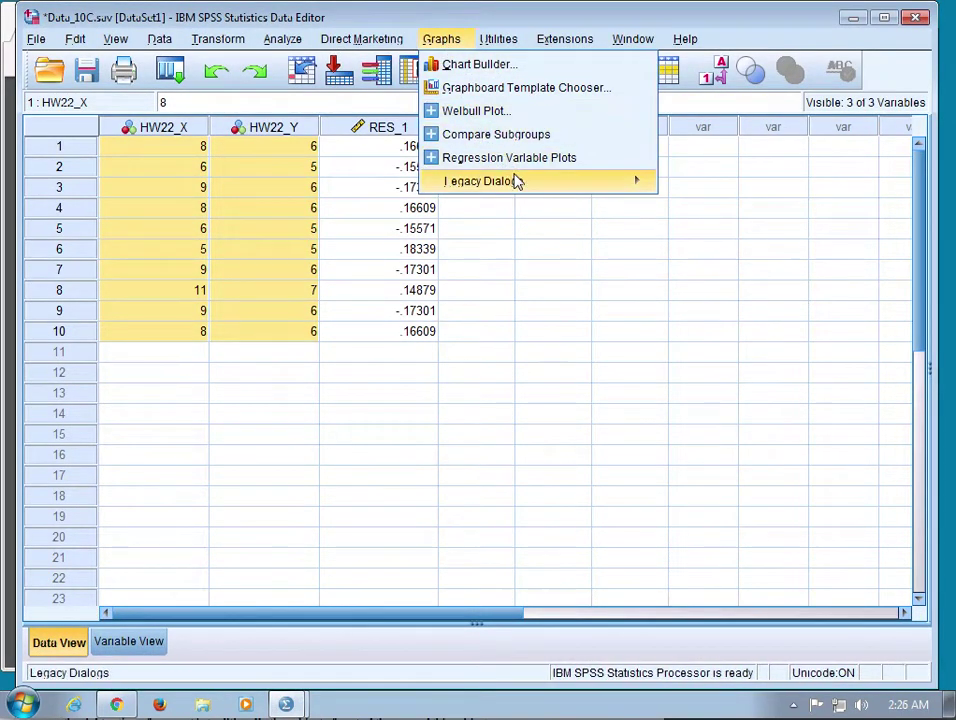
mouse_move(516, 181)
click(705, 397)
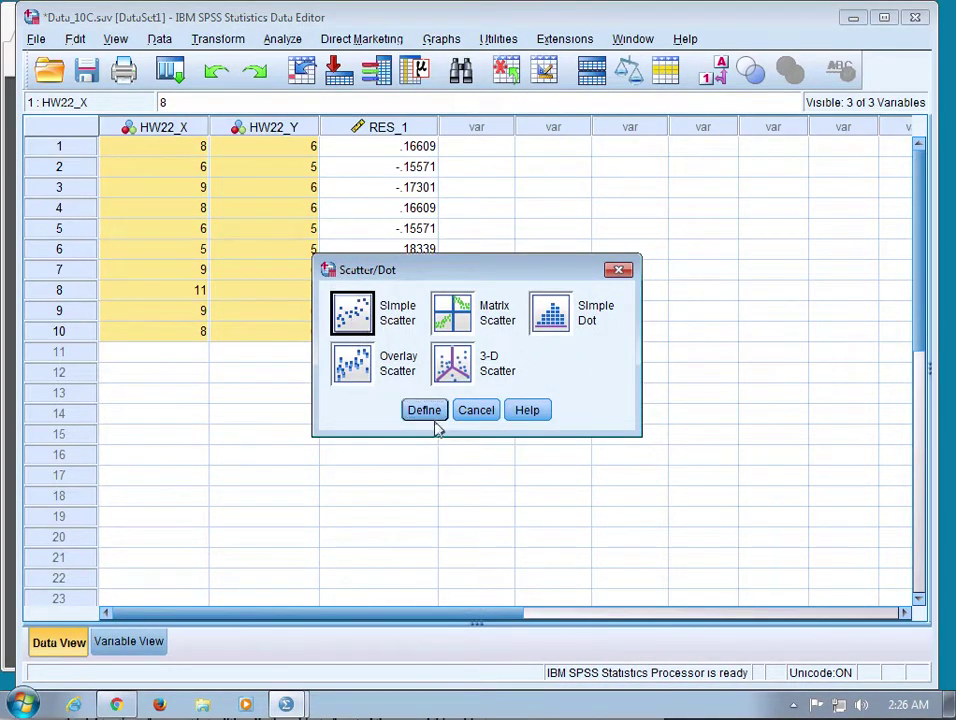
click(428, 412)
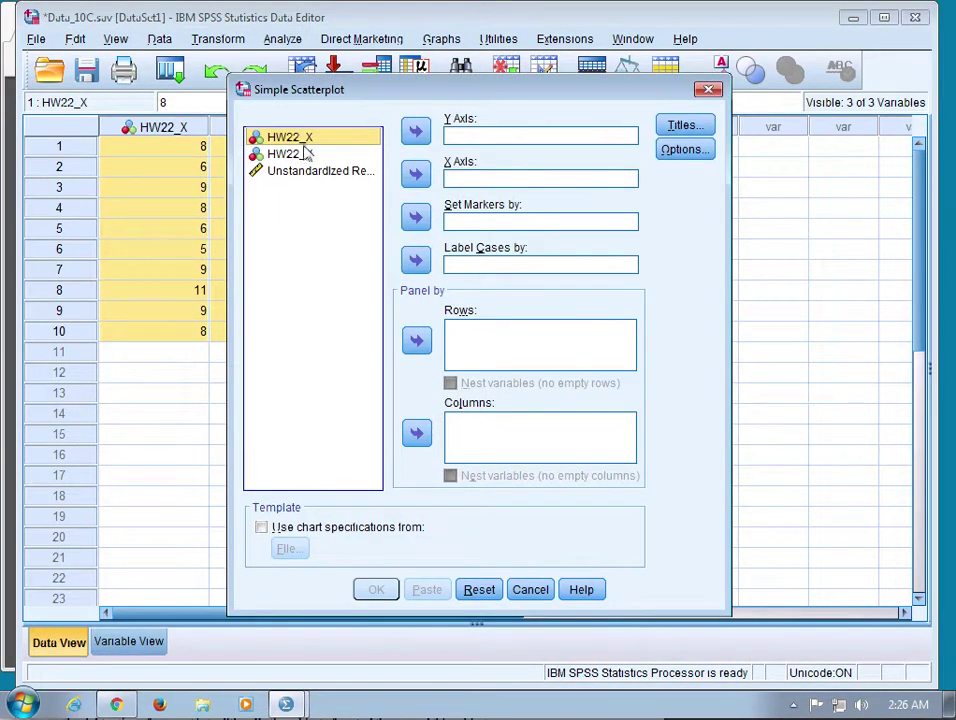
click(305, 154)
click(416, 131)
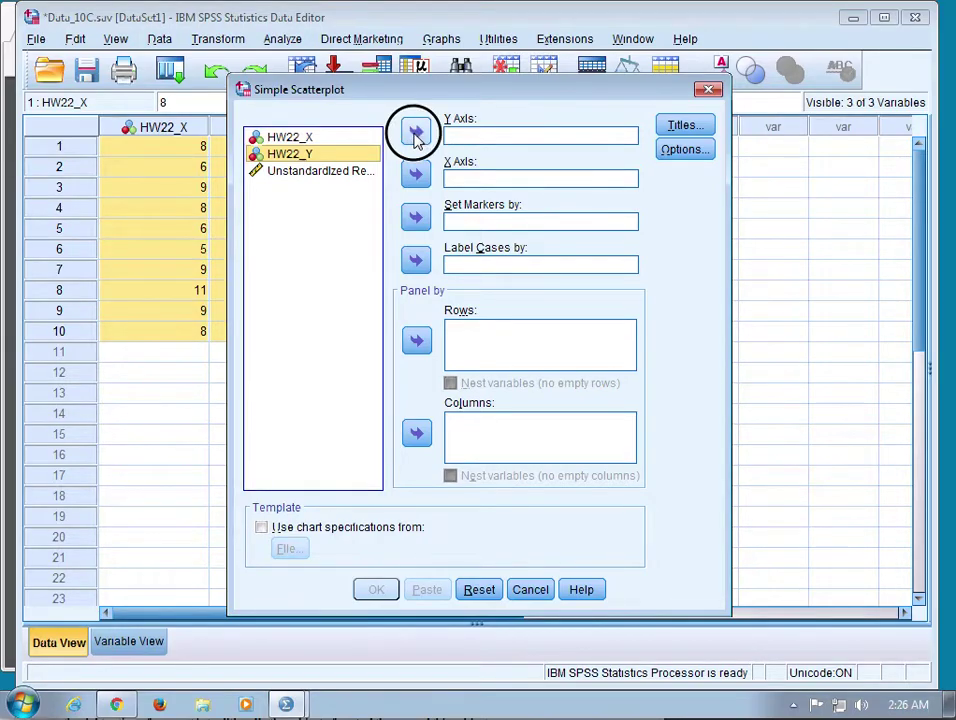
click(320, 138)
click(416, 175)
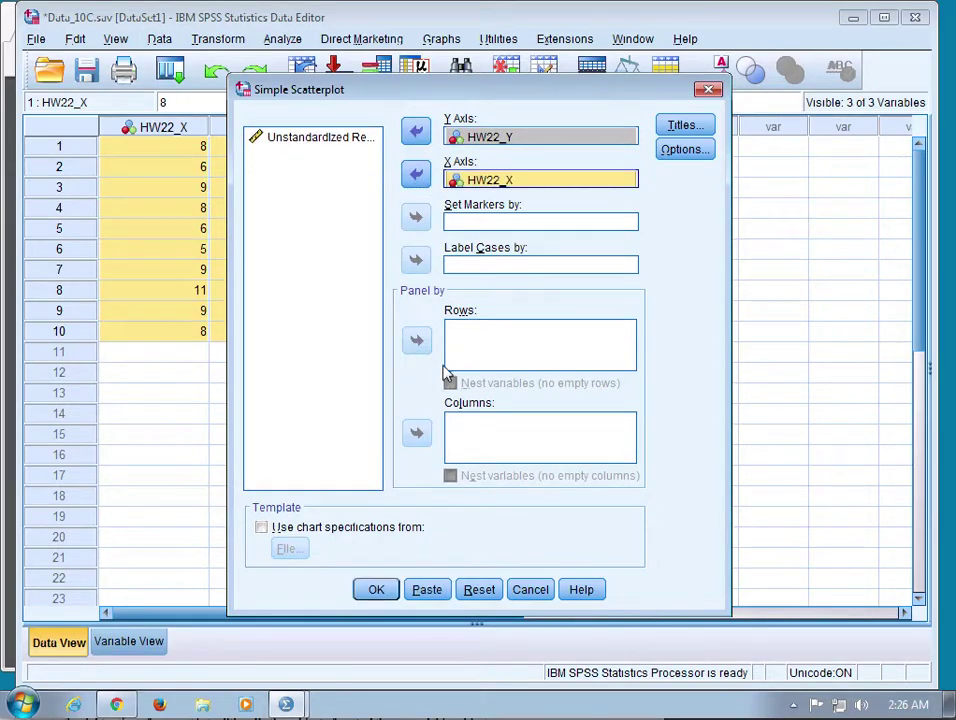
click(376, 592)
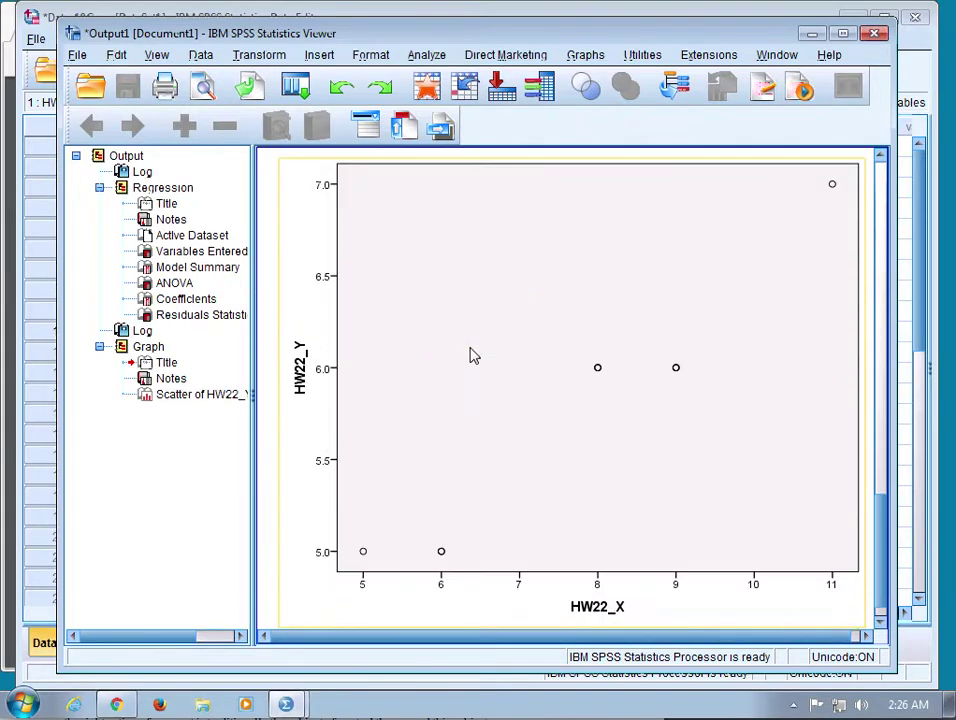
- Add a total linear fit line (y=3.12+0.34*x, R² Linear 0.923) to the scatterplot in the Chart Editor
click(563, 341)
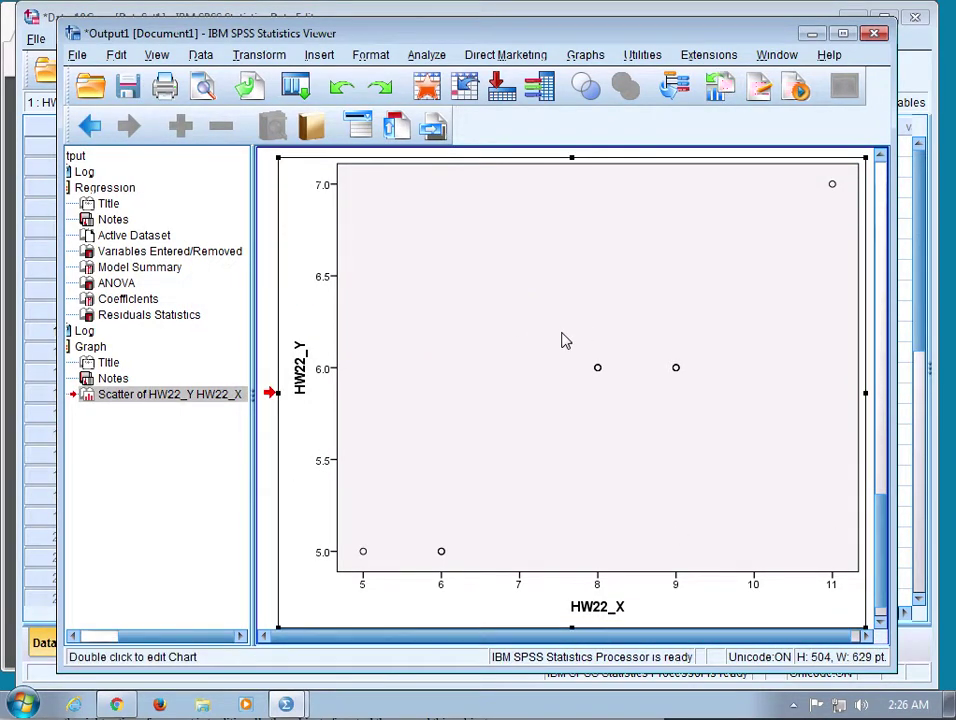
double_click(563, 341)
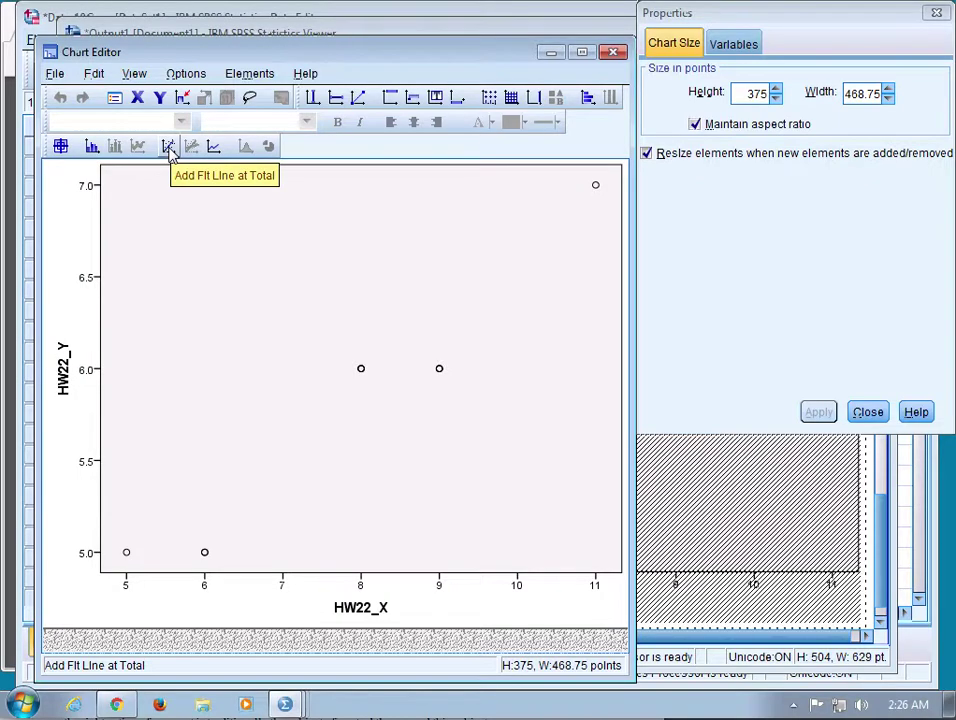
click(168, 147)
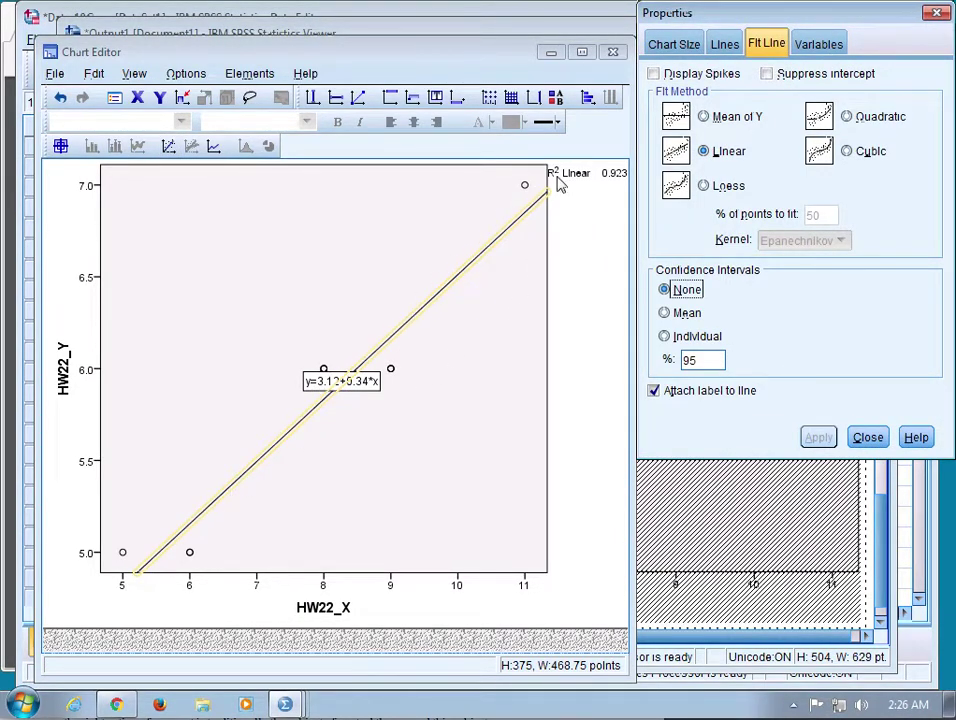
click(320, 388)
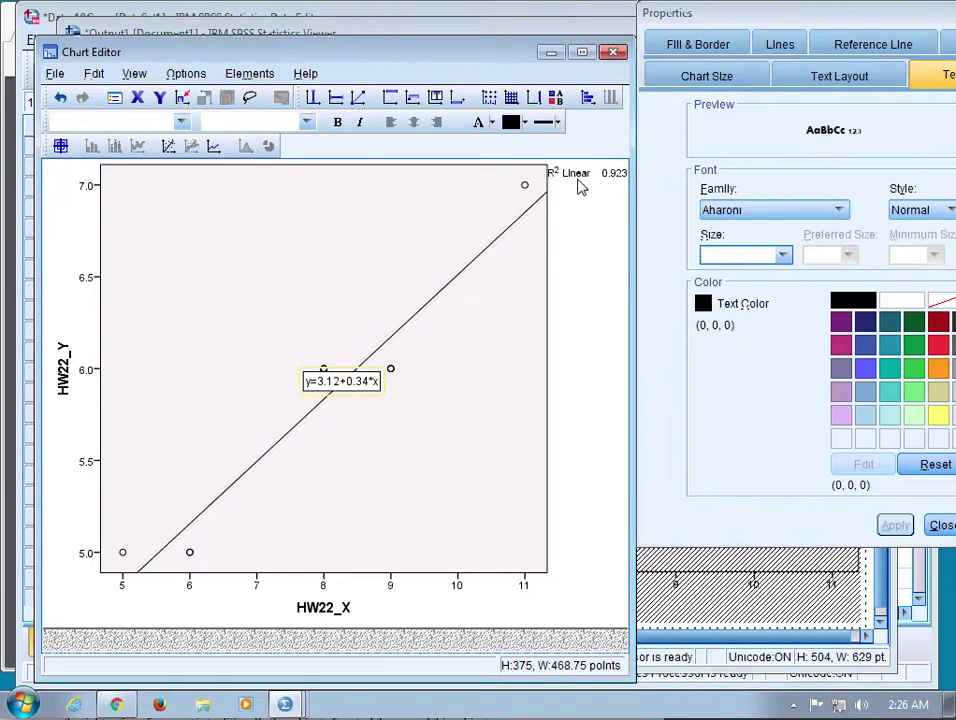
click(619, 57)
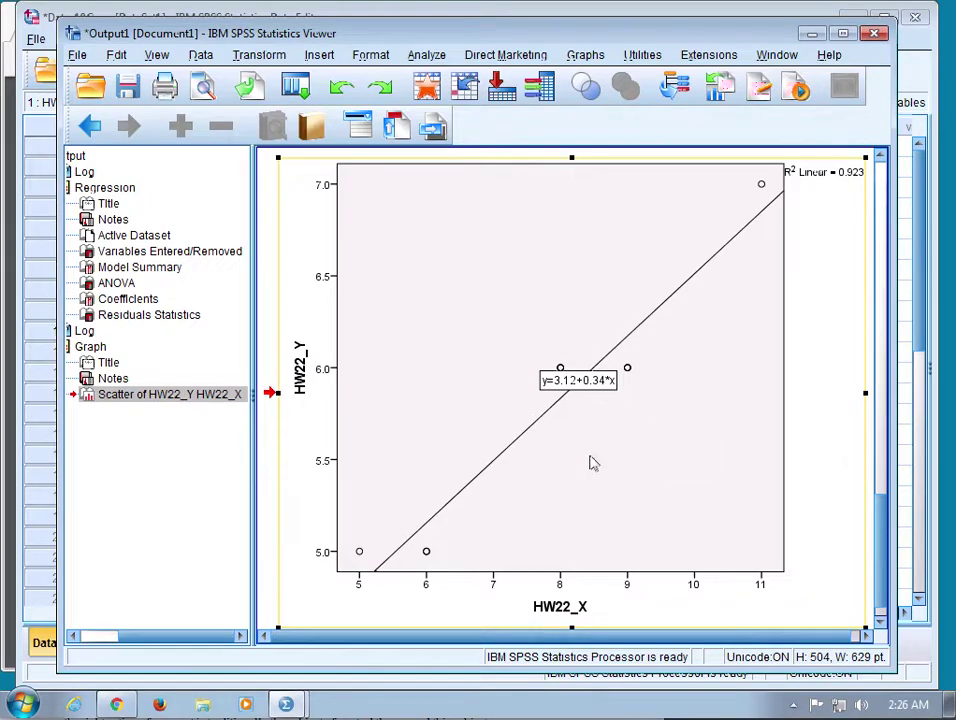
- Enlarge the Output Viewer, select the scatterplot, and return to the homework PDF
drag(912, 688, 907, 698)
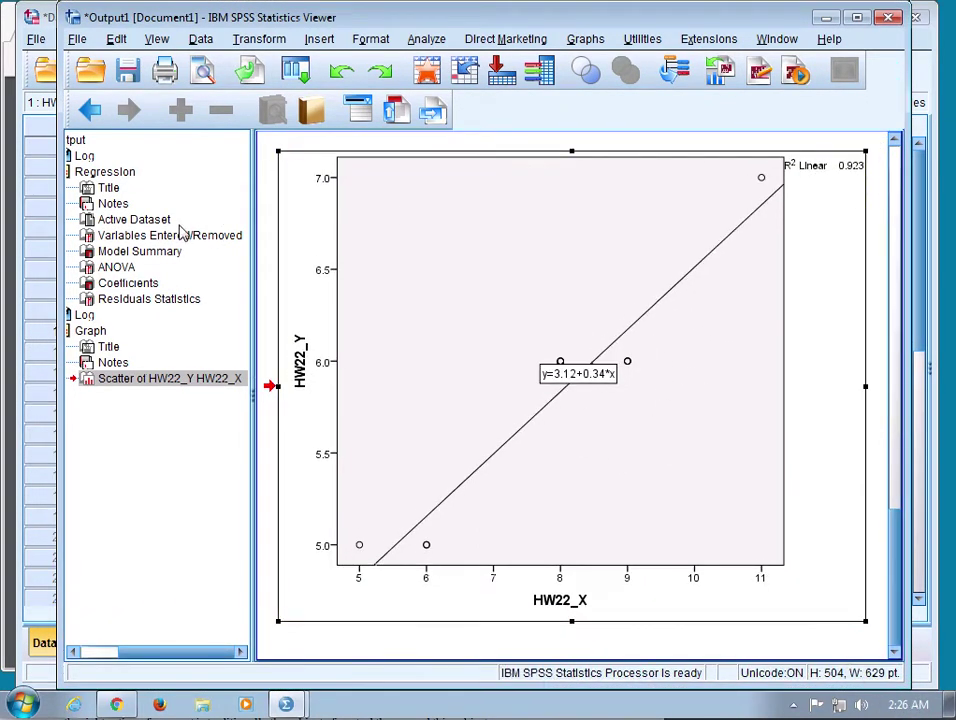
click(513, 256)
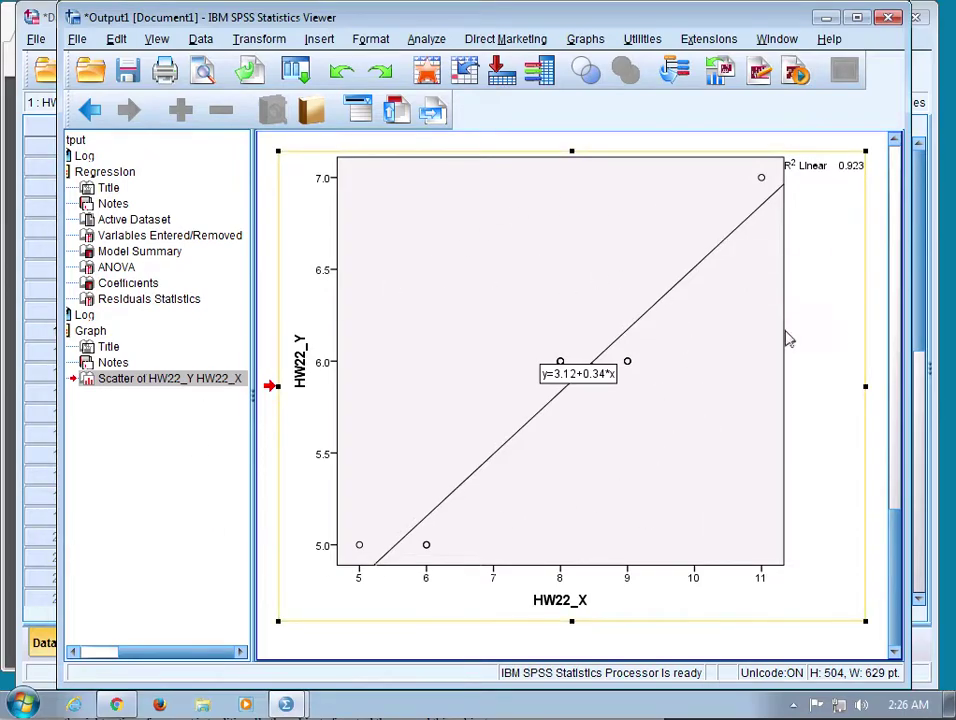
click(133, 712)
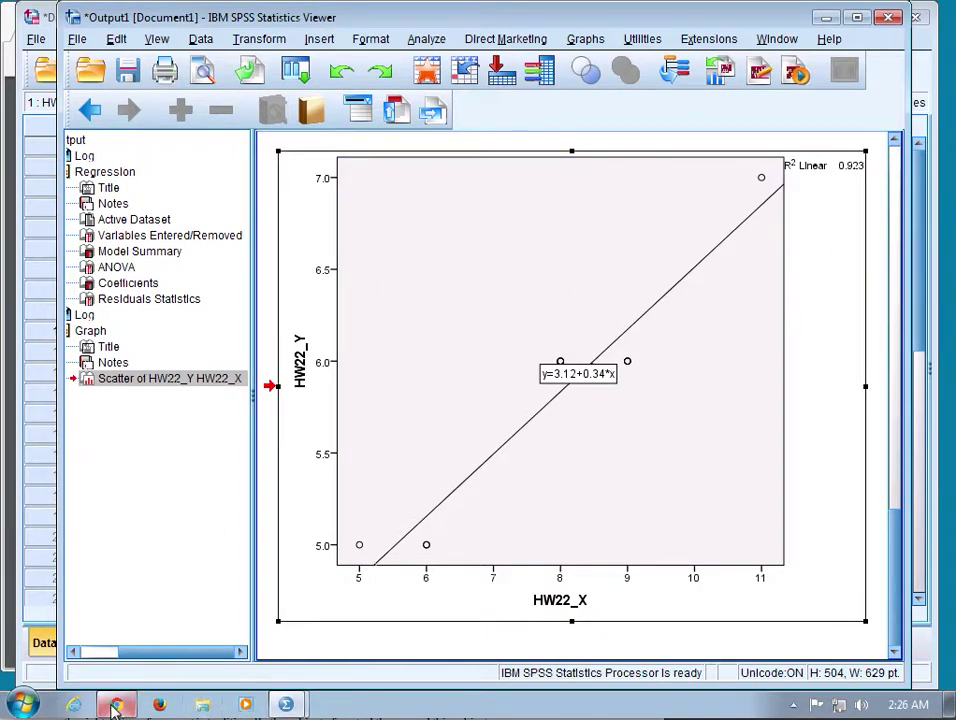
- In the homework PDF, highlight the Y − Ŷ header of question 5's residual table
click(117, 705)
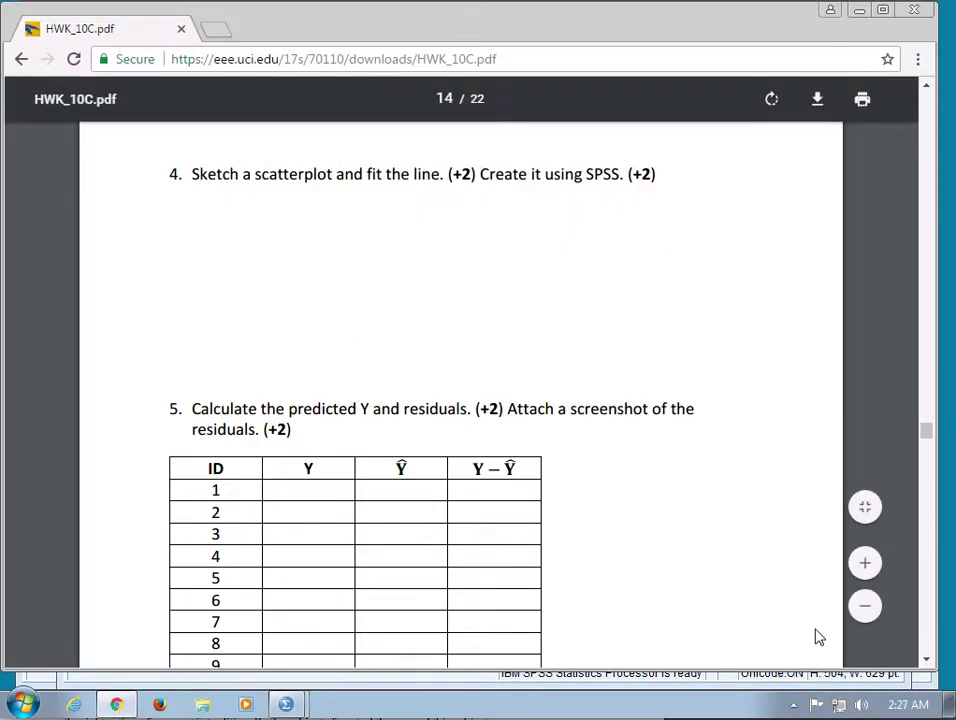
click(926, 659)
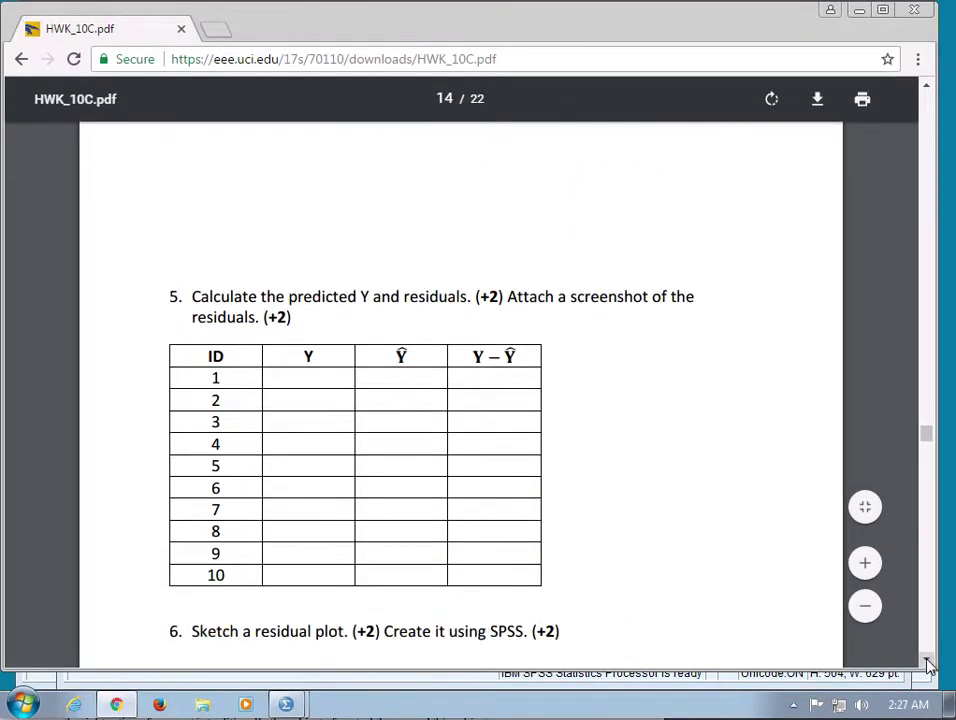
click(926, 659)
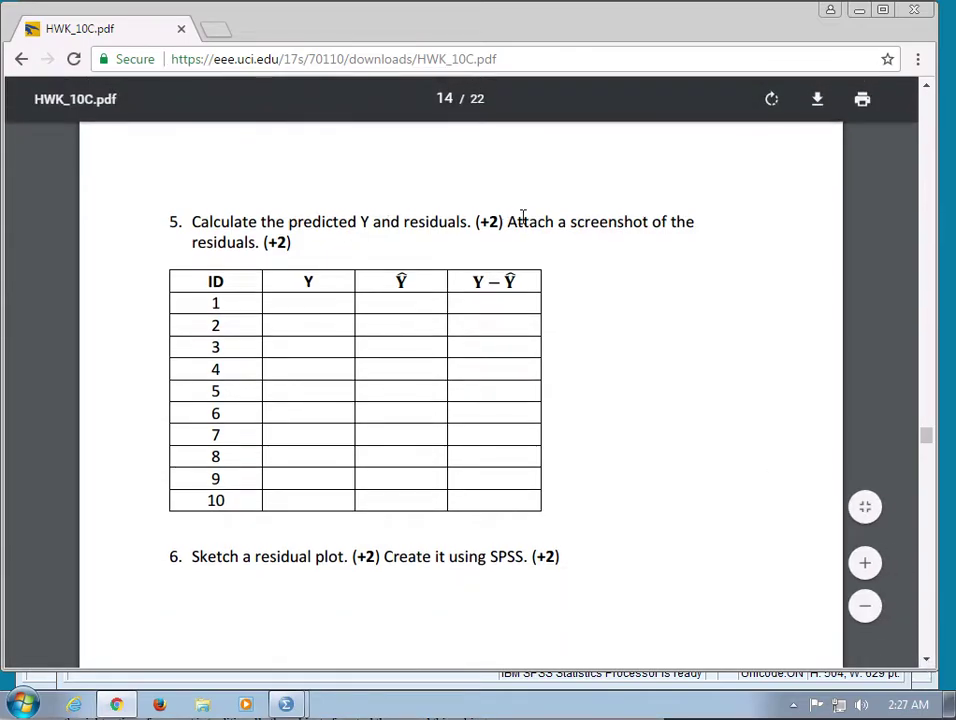
click(926, 659)
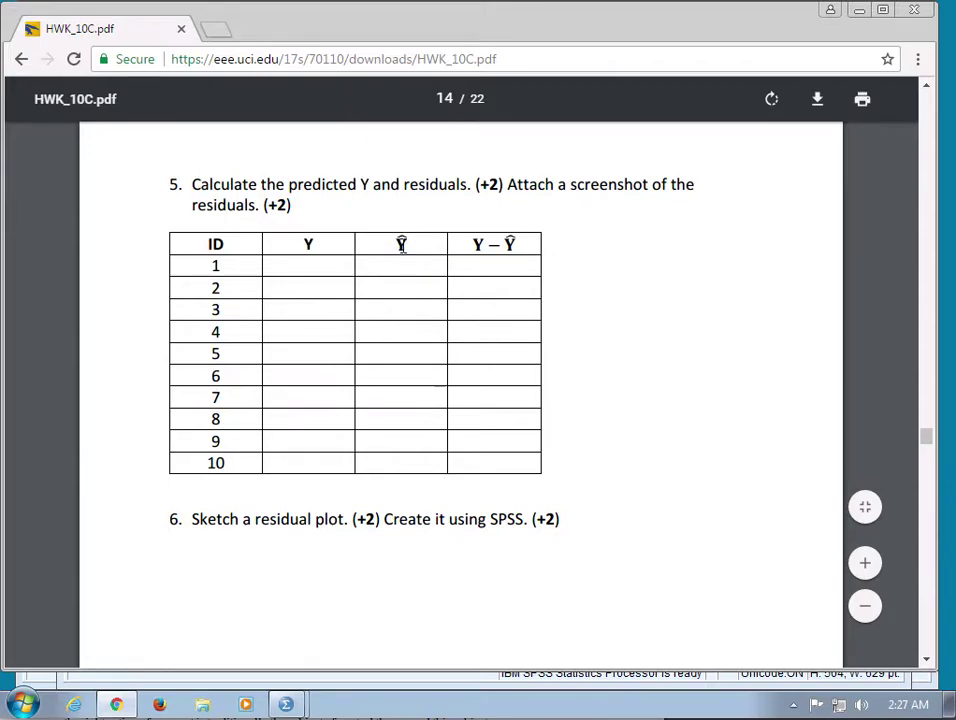
drag(474, 244, 518, 245)
click(512, 243)
mouse_move(117, 703)
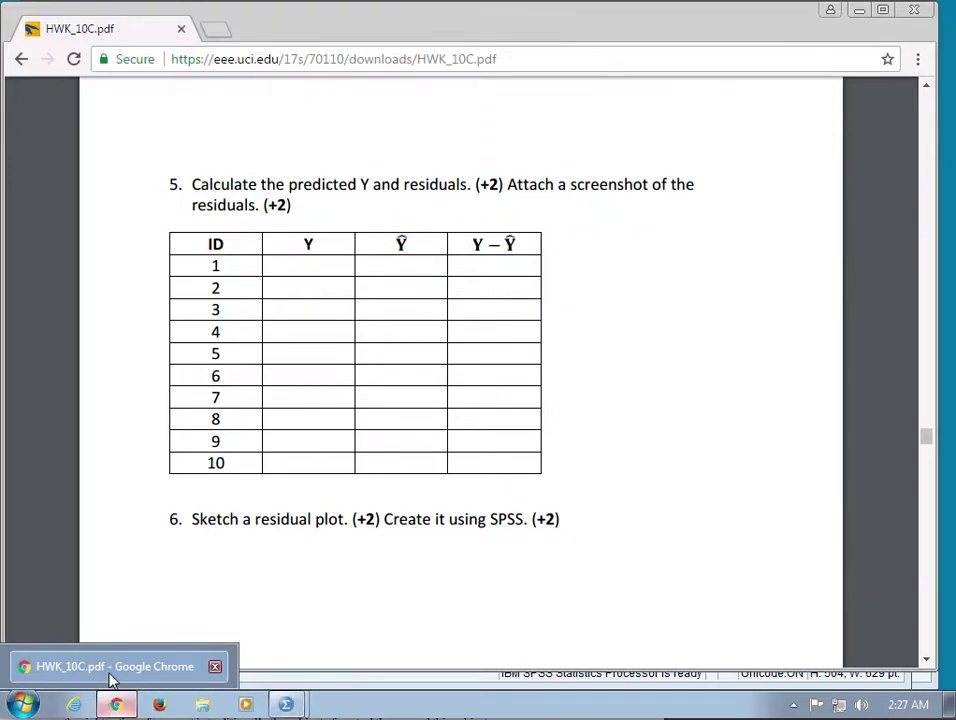
click(108, 677)
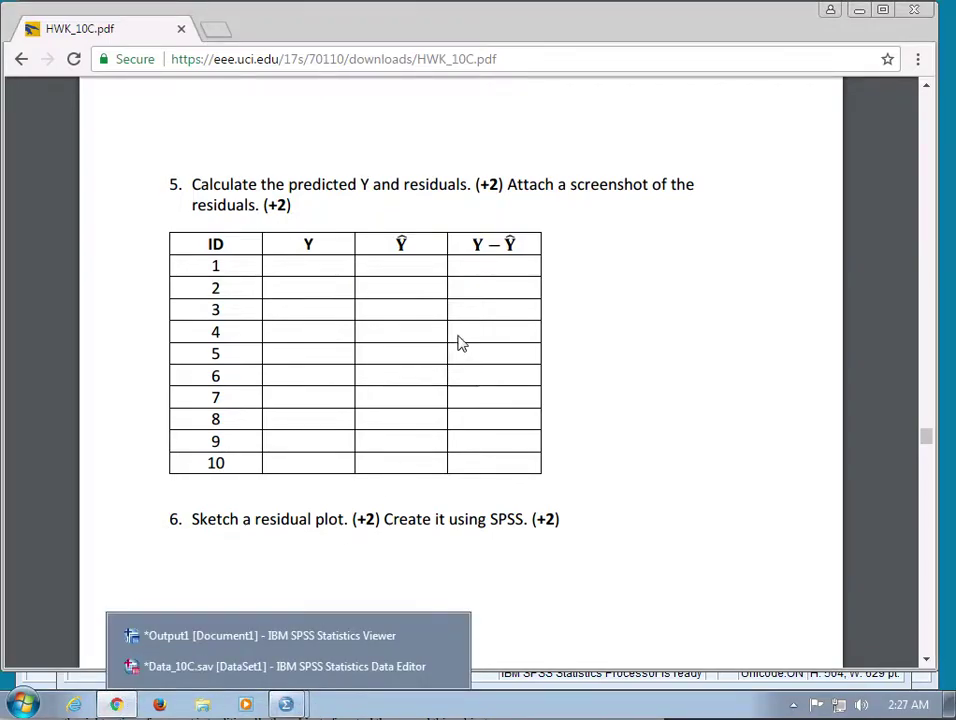
click(484, 246)
drag(484, 246, 515, 245)
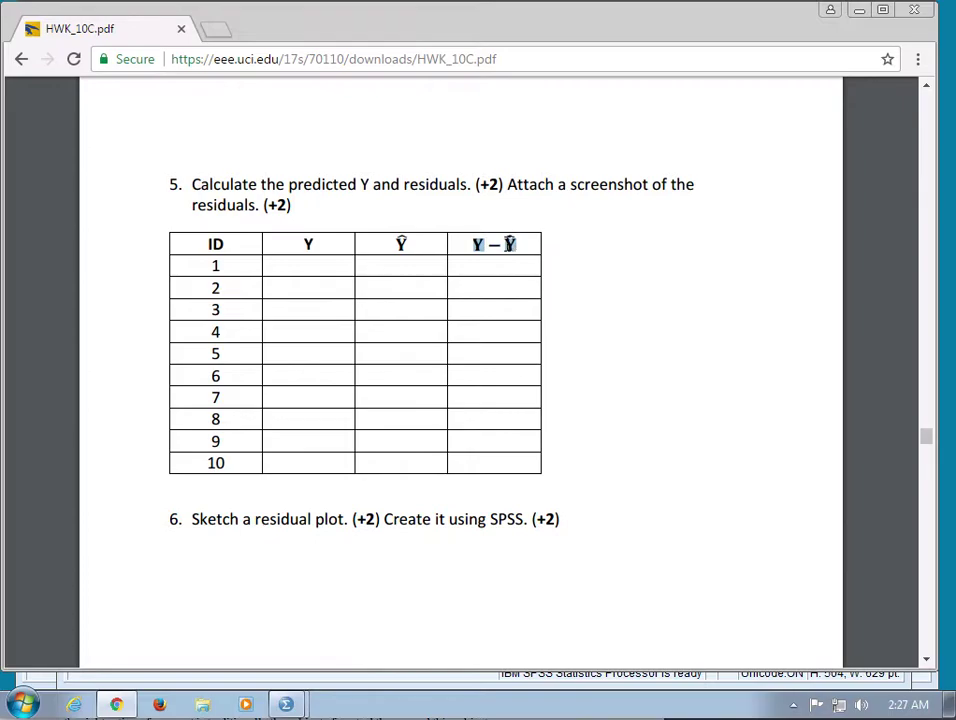
- In the SPSS Data Editor, select the HW22_X, HW22_Y and RES_1 values for rows 1–10
mouse_move(285, 703)
click(316, 666)
click(376, 190)
drag(378, 150, 390, 343)
click(381, 191)
drag(150, 148, 412, 335)
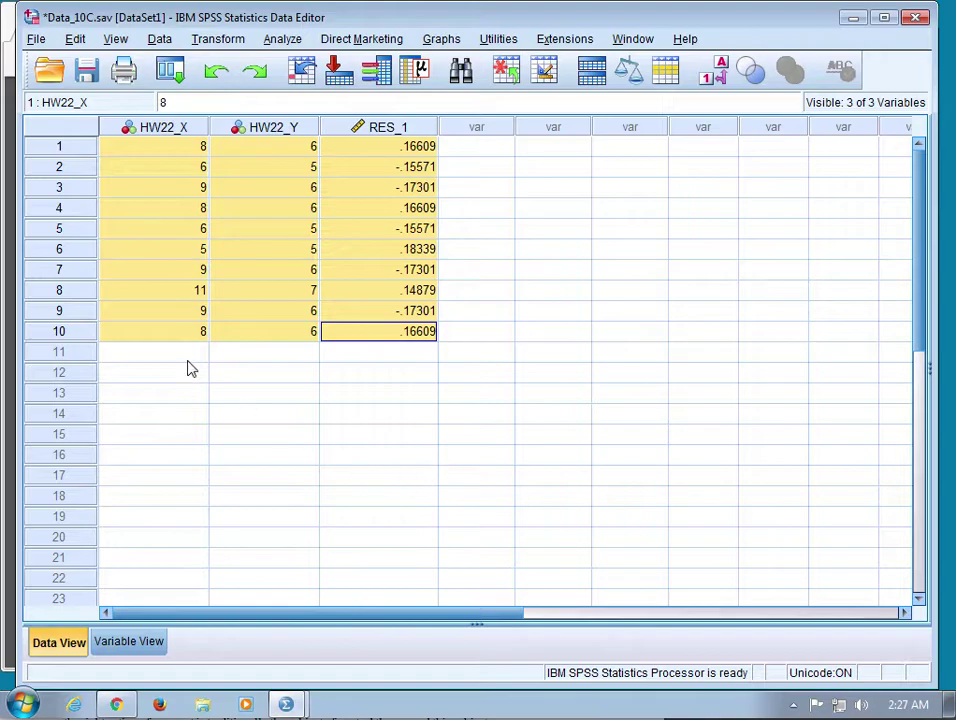
- Clear the data selection and go back to question 5's table in the homework PDF
click(380, 249)
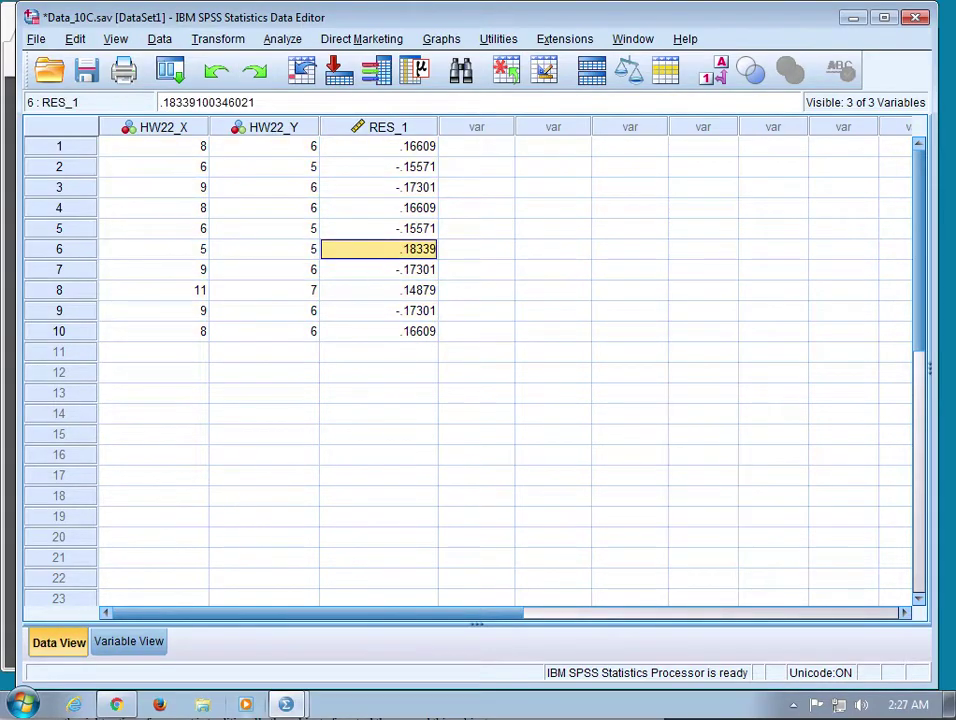
click(117, 705)
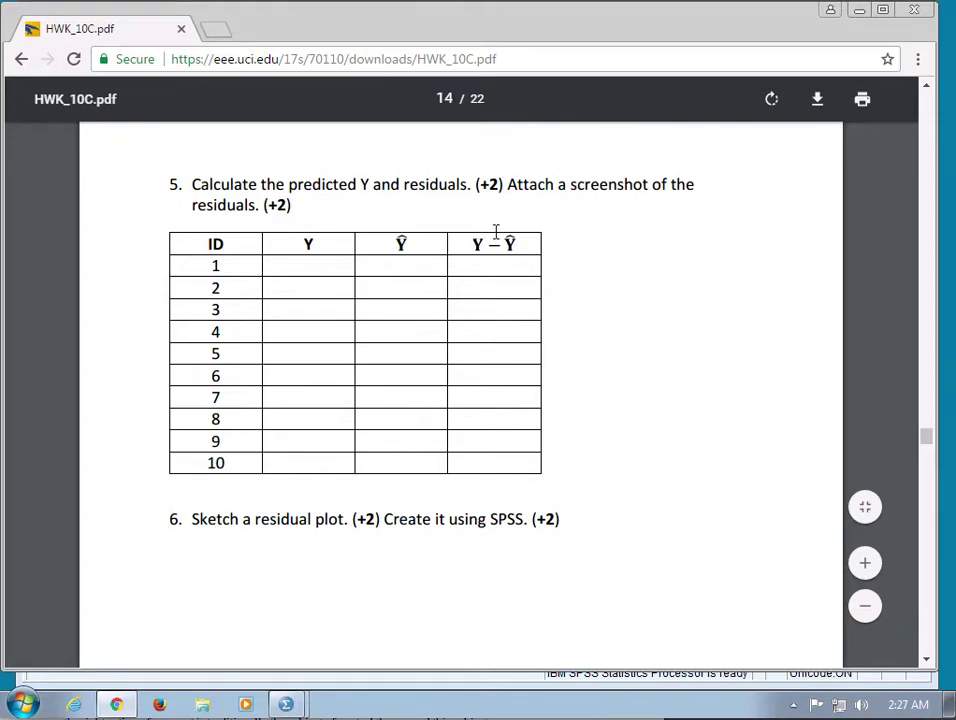
- Scroll the PDF down to question 6's residual-plot task, then head back to the SPSS Data Editor
click(927, 660)
click(928, 661)
click(928, 661)
drag(927, 443, 927, 452)
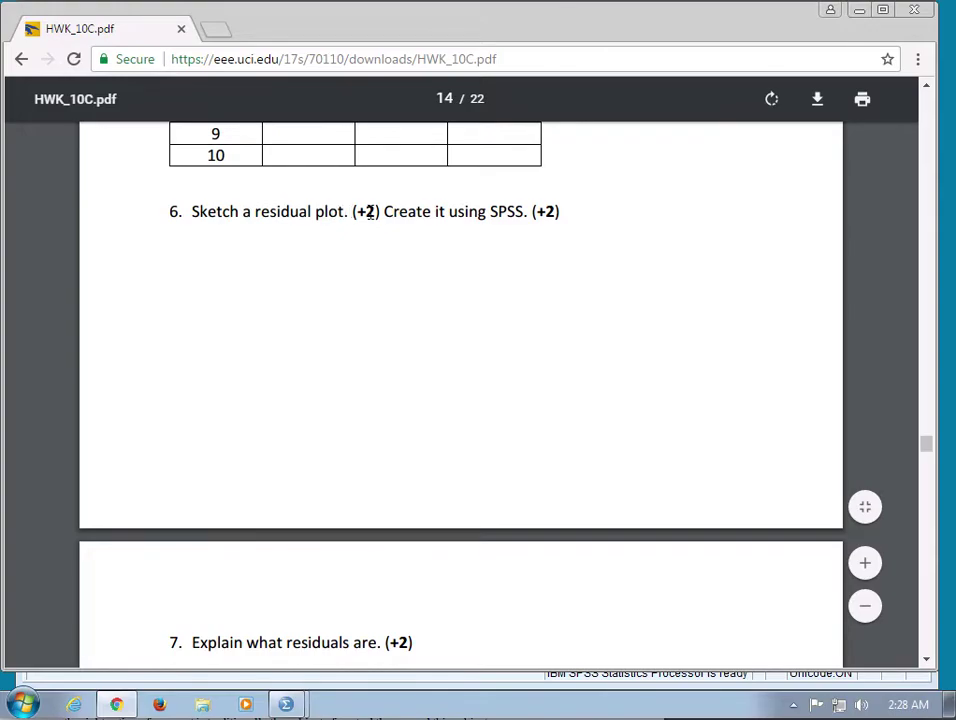
mouse_move(289, 700)
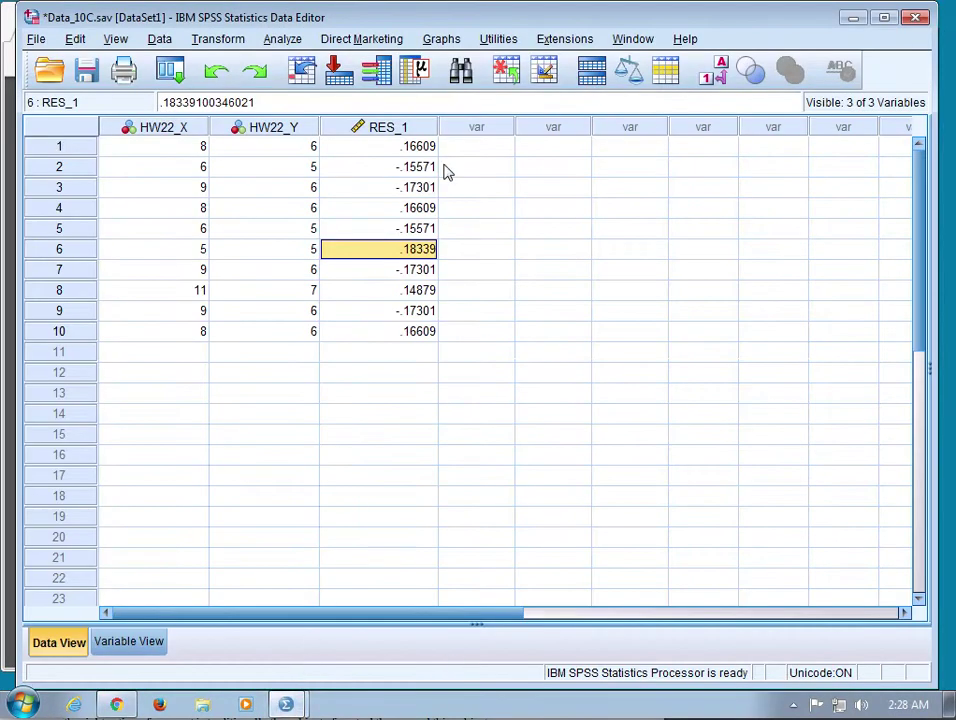
- Build a Simple Scatter chart with Unstandardized Residual (RES_1) on the Y axis and HW22_X on the X axis
click(446, 44)
mouse_move(504, 186)
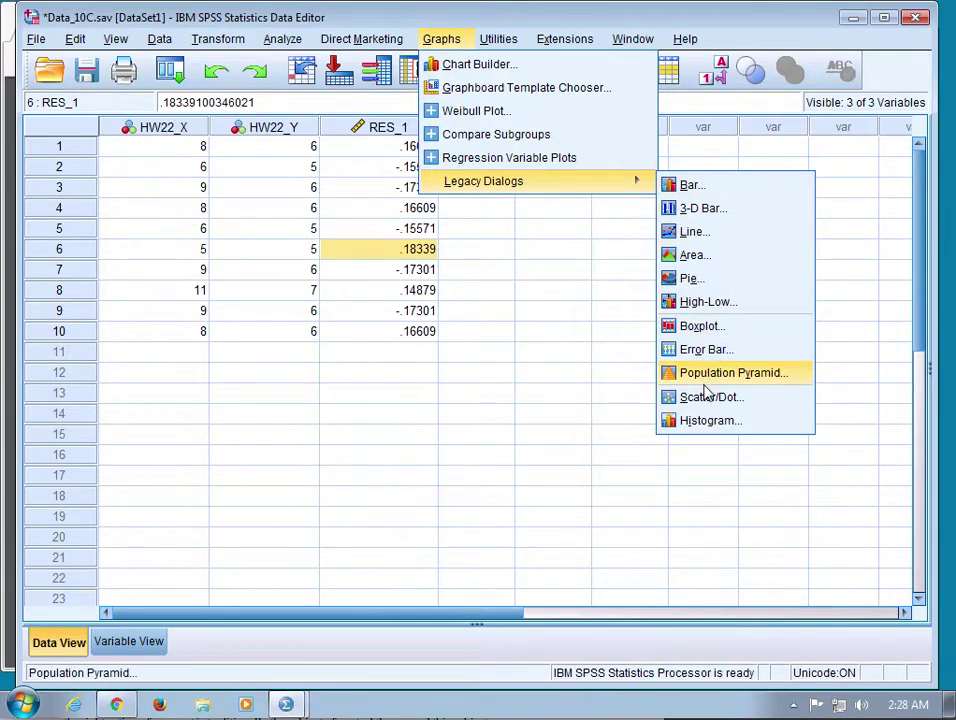
click(680, 396)
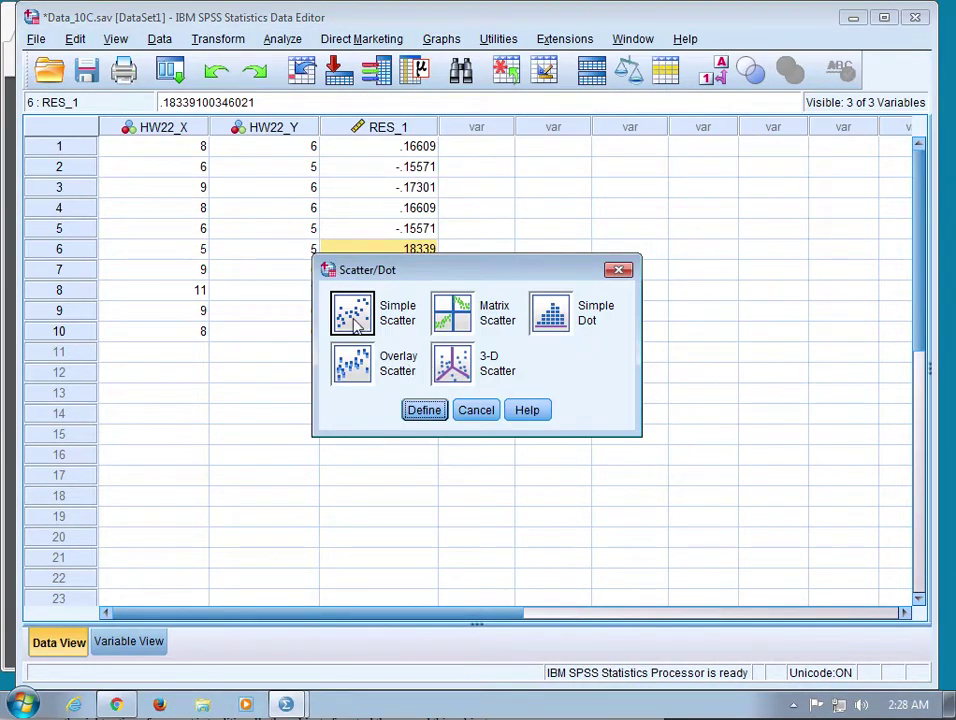
click(423, 410)
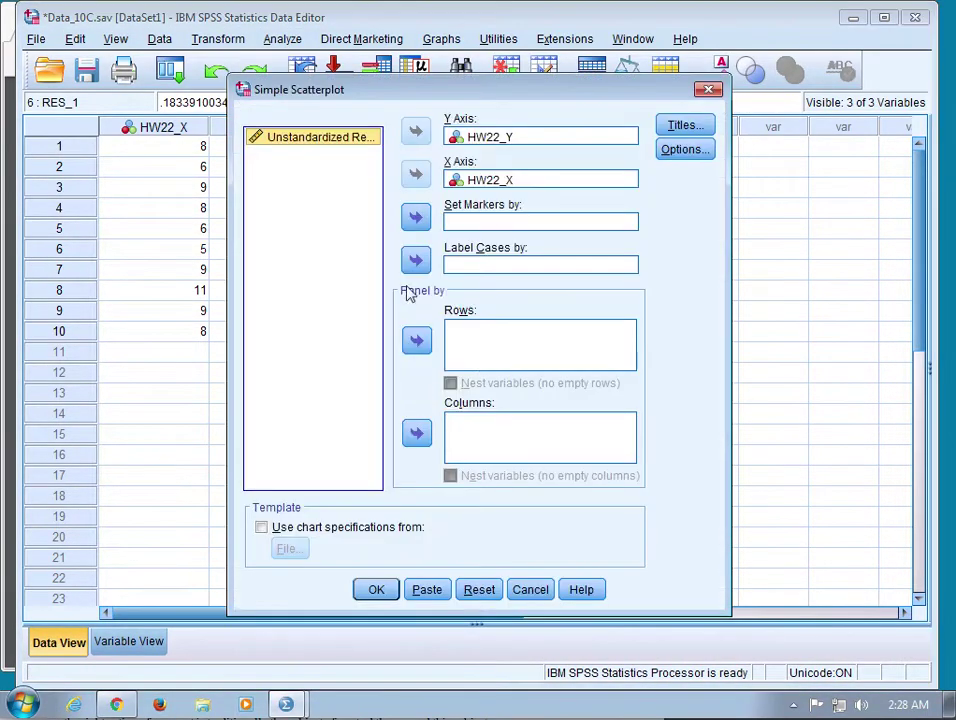
click(467, 180)
click(472, 137)
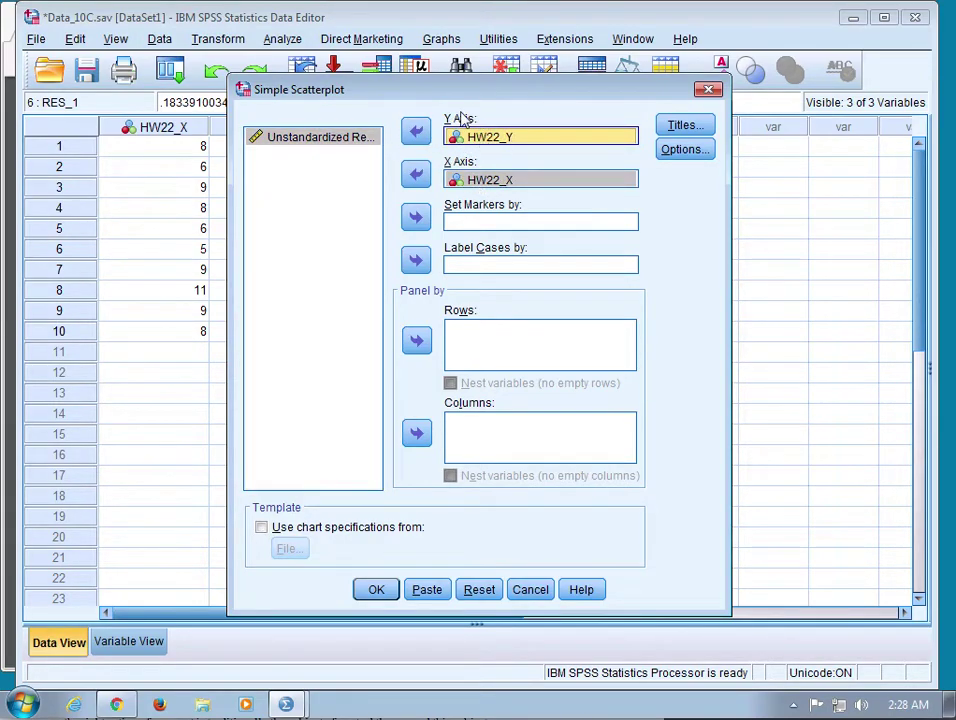
click(416, 131)
click(320, 160)
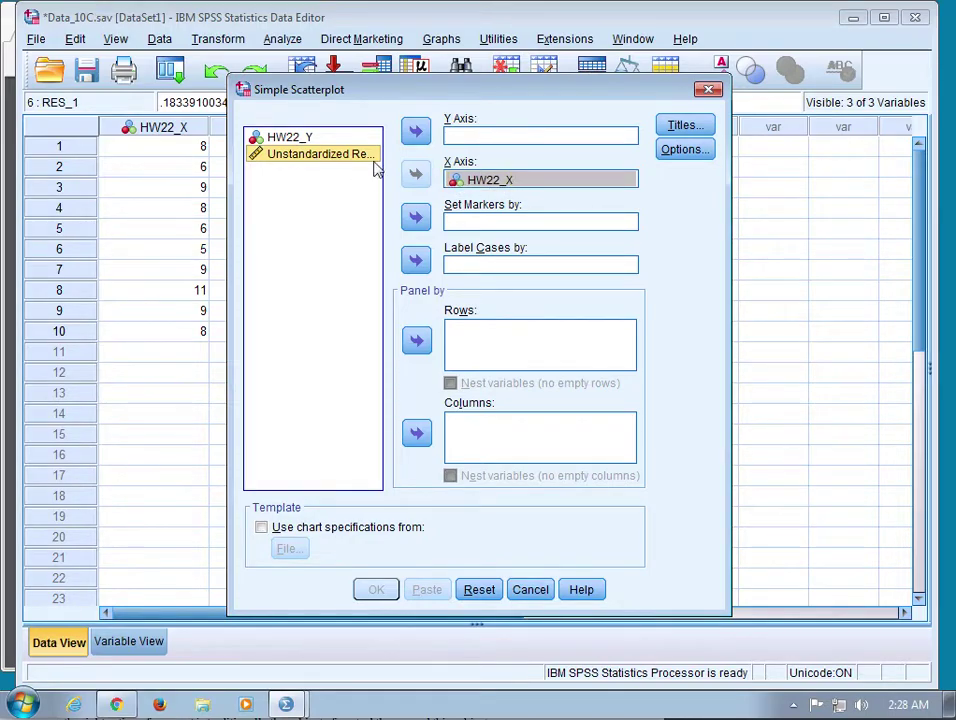
click(415, 128)
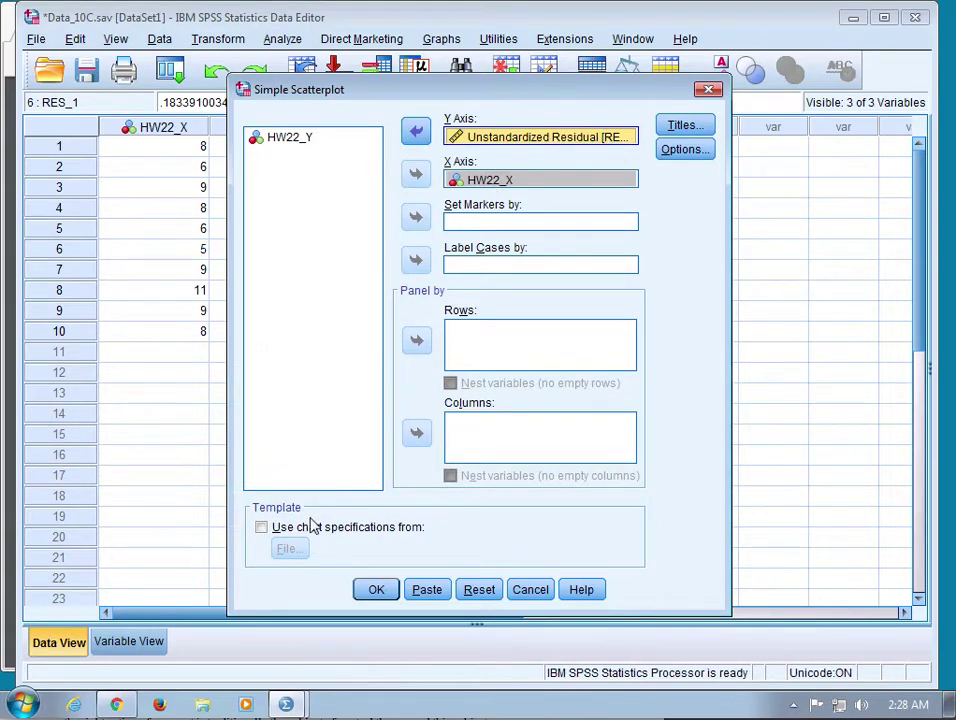
click(375, 590)
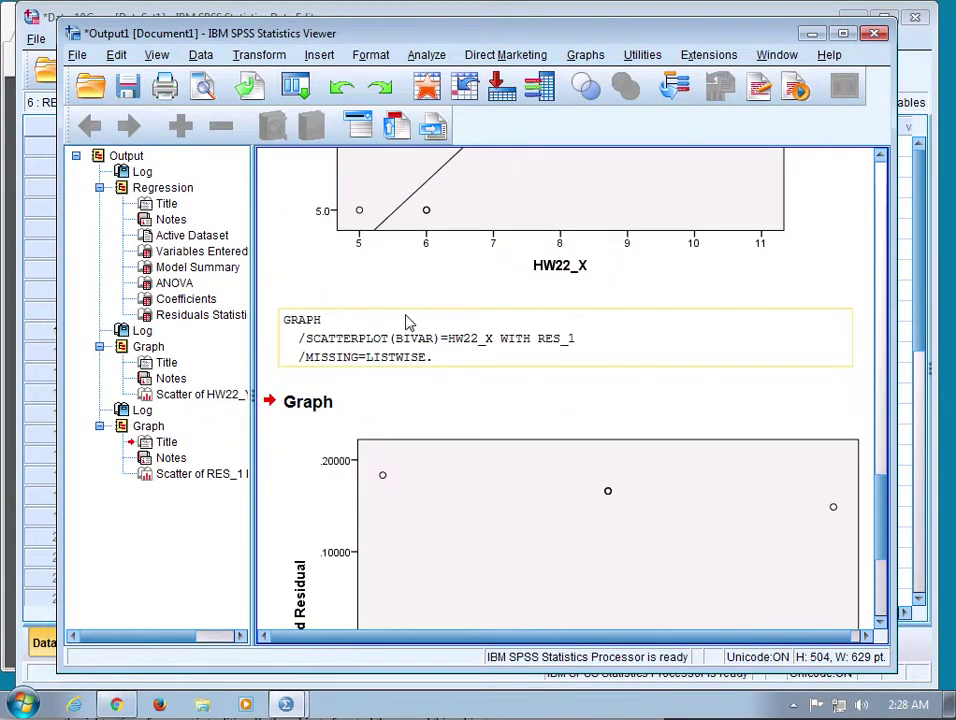
- Select the new RES_1 vs HW22_X residual plot in the Viewer, then return to the homework PDF
scroll(408, 322, down, 3)
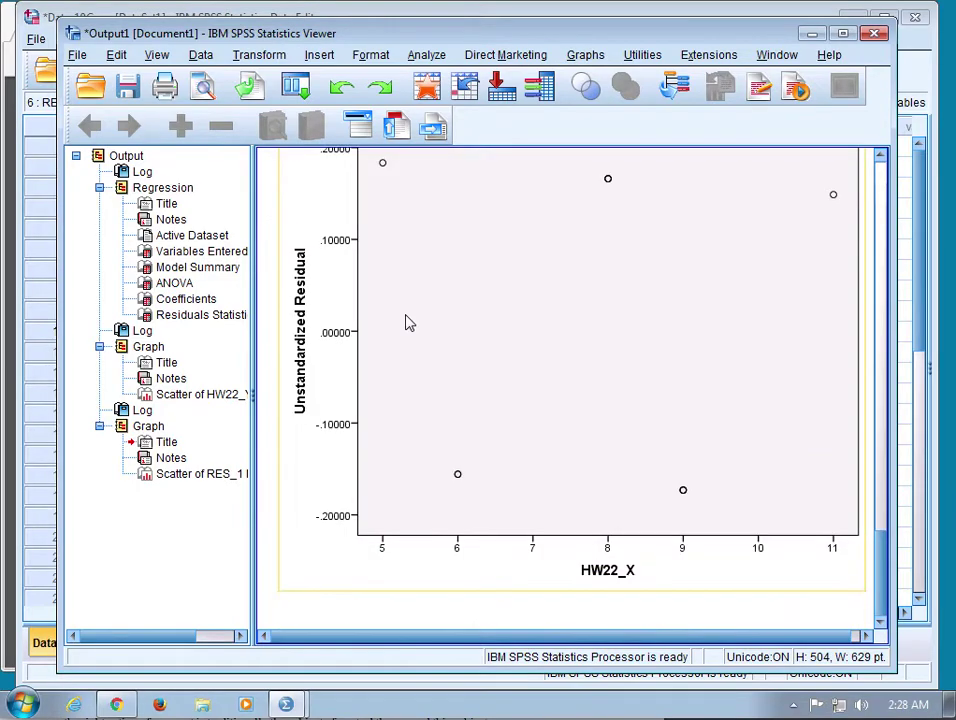
scroll(520, 358, up, 2)
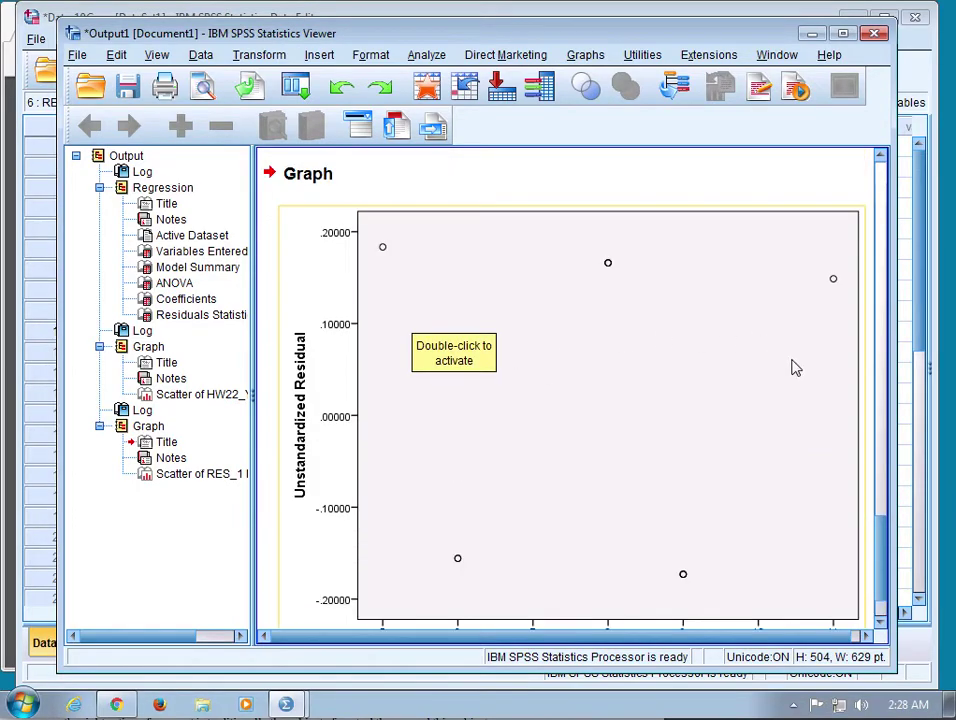
click(880, 621)
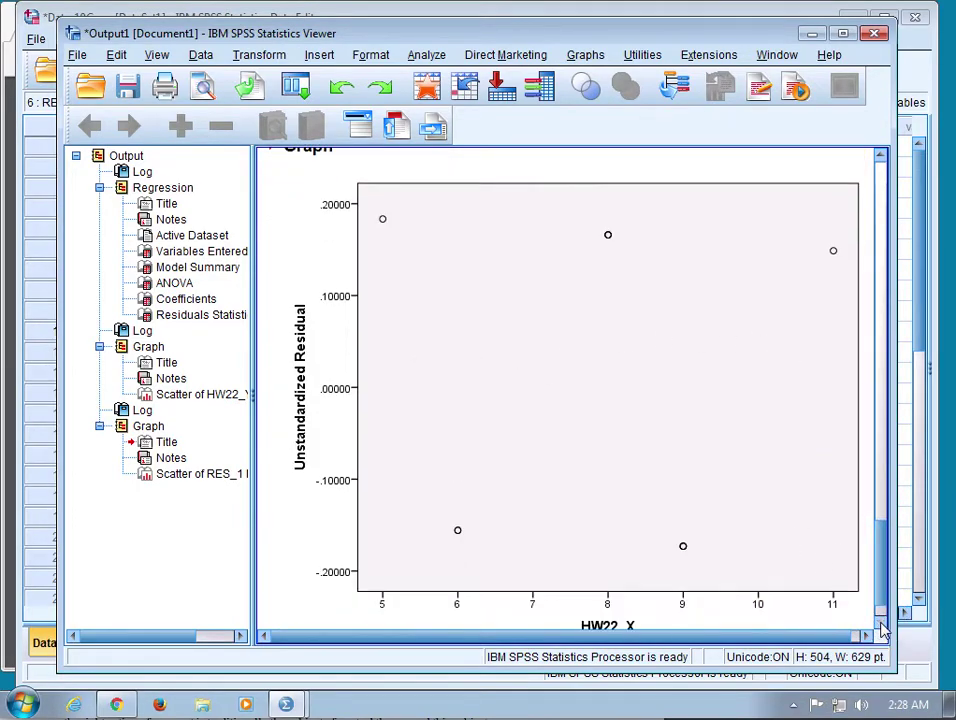
click(907, 692)
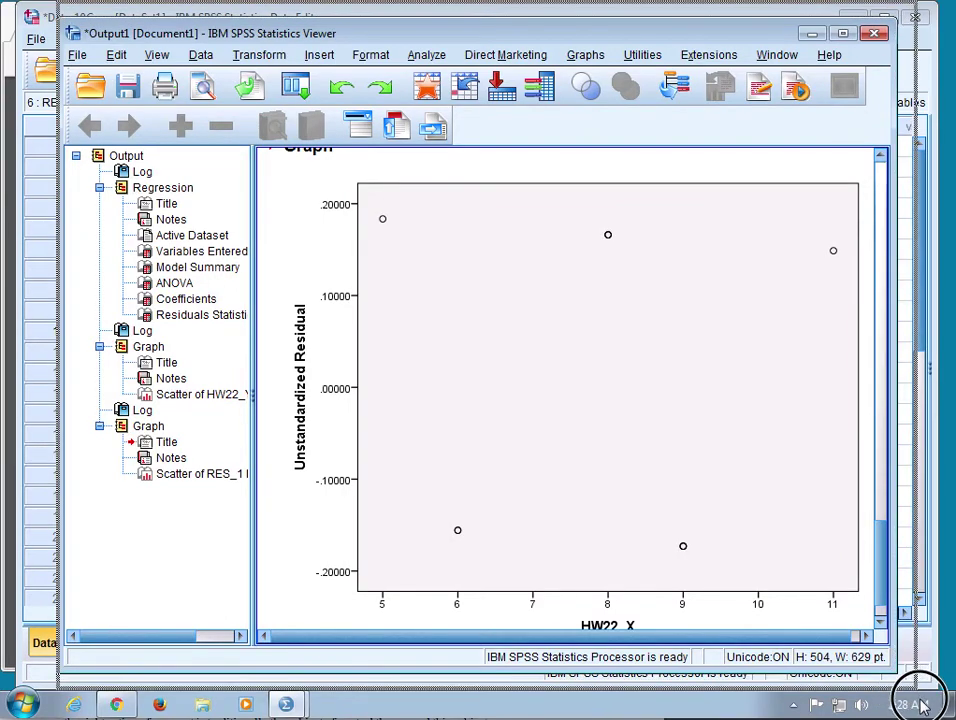
click(677, 463)
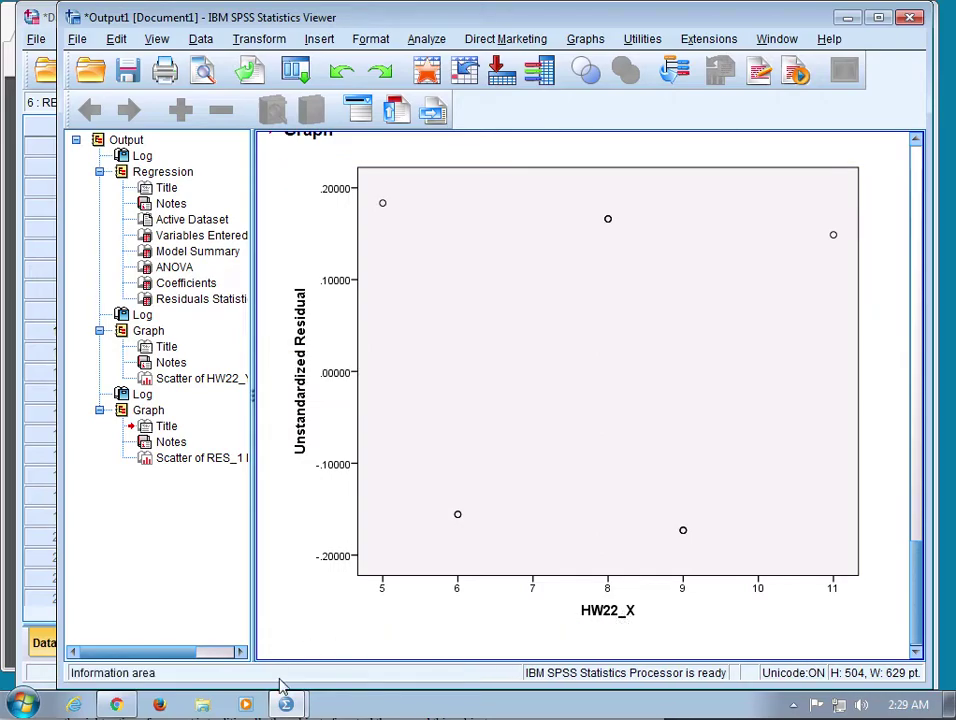
click(116, 704)
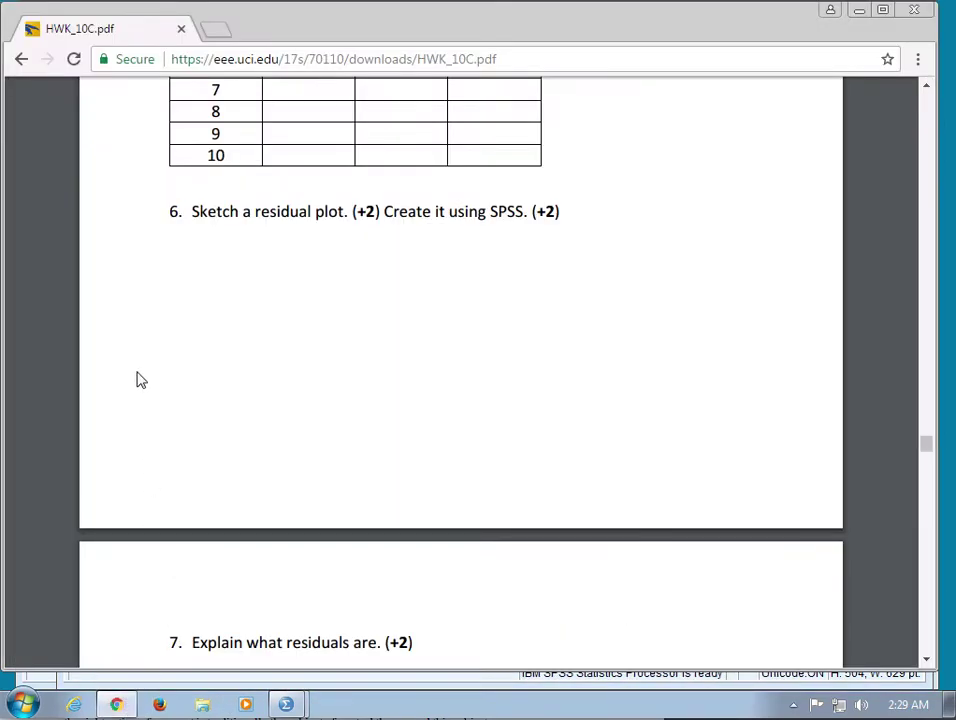
click(928, 665)
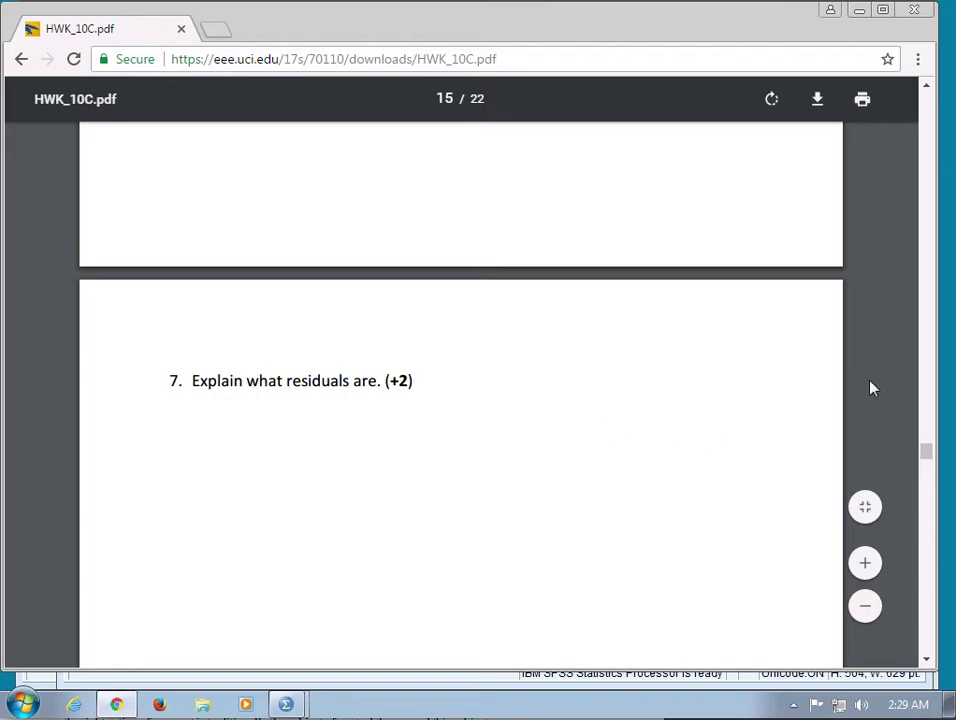
click(926, 86)
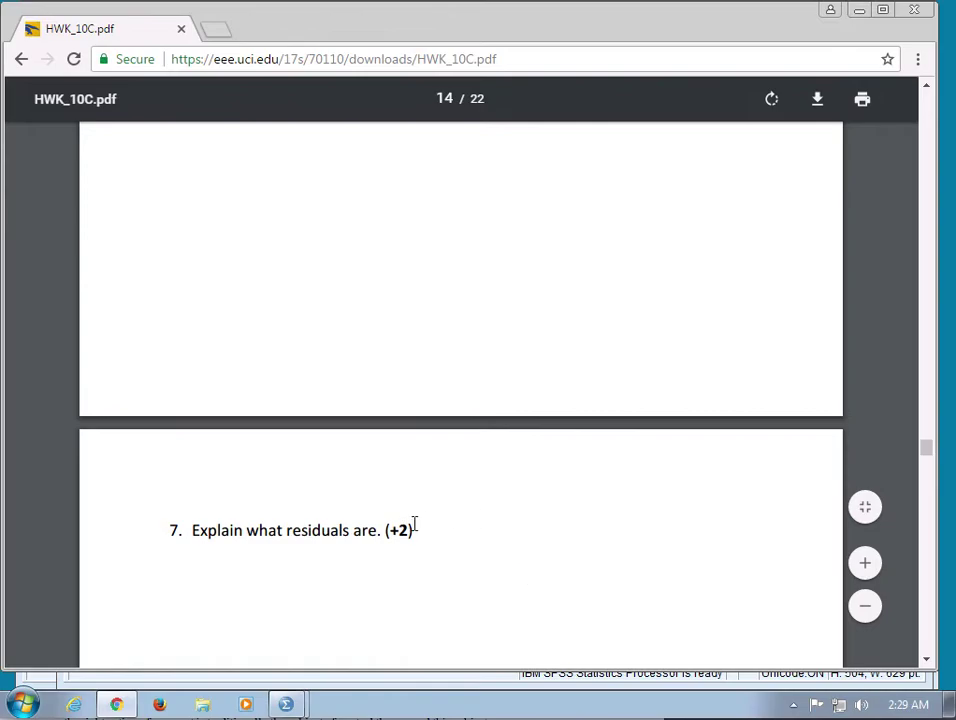
click(926, 659)
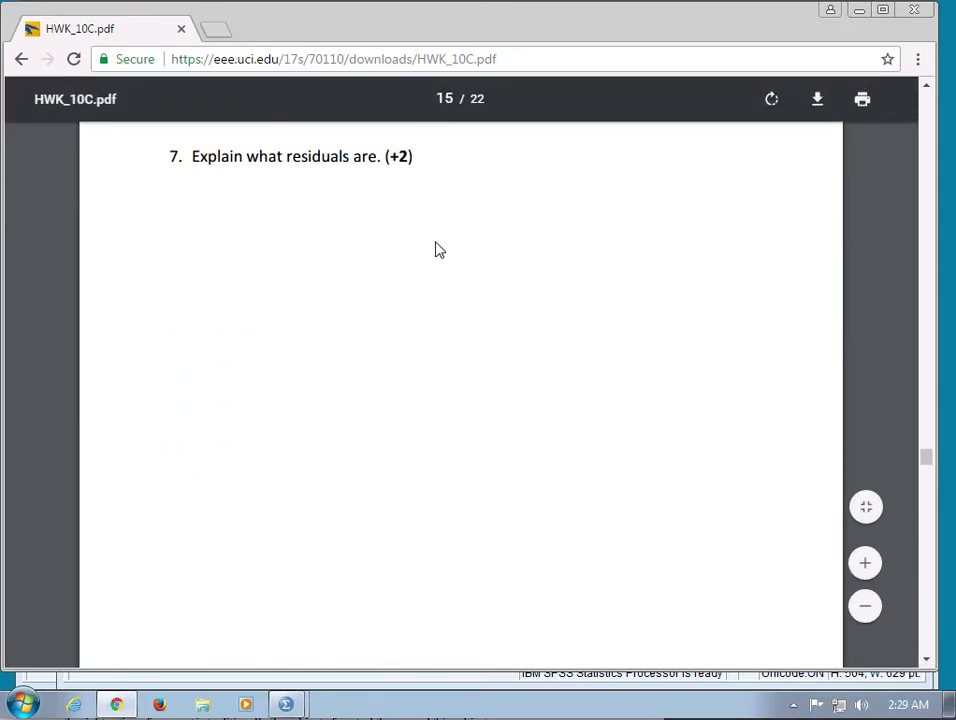